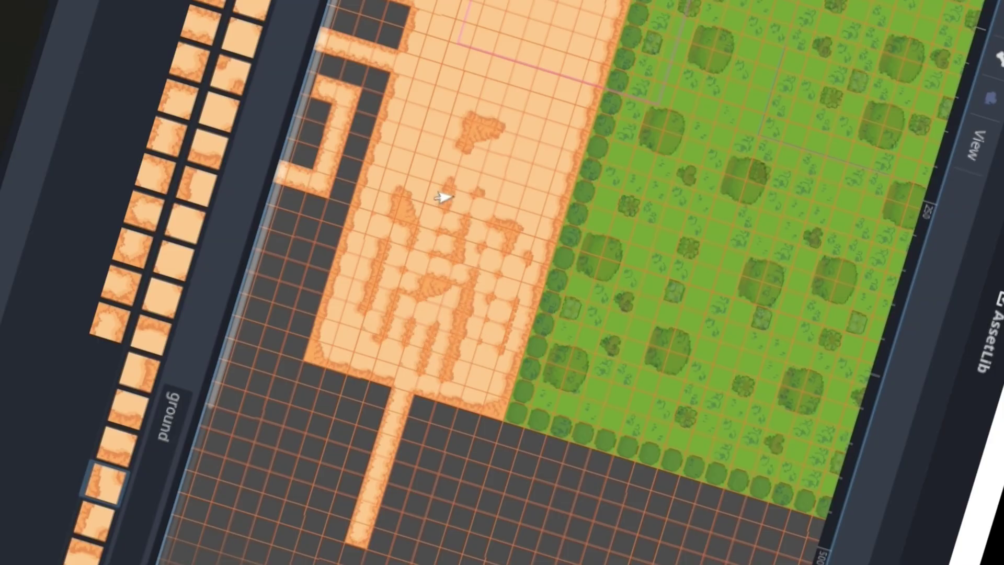
Step: Paint auto-tiled sand tiles below the grass, including a diagonal run
{"action": "mouse_move", "coordinate": [444, 197]}
{"action": "left_mouse_down"}
{"action": "mouse_move", "coordinate": [365, 415]}
{"action": "mouse_move", "coordinate": [474, 148]}
{"action": "mouse_move", "coordinate": [369, 388]}
{"action": "left_mouse_up"}
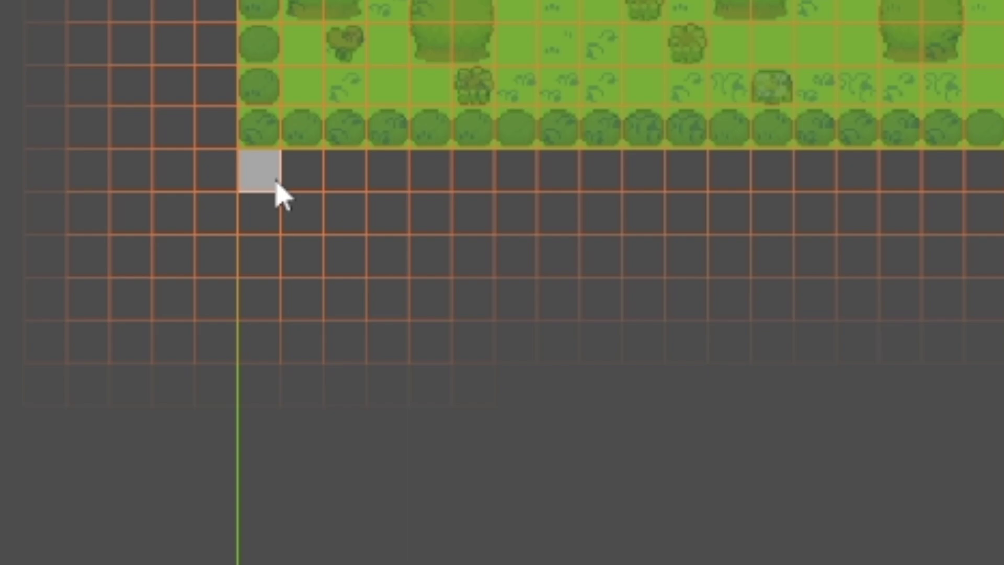
{"action": "left_click_drag", "start_coordinate": [414, 243], "coordinate": [502, 294]}
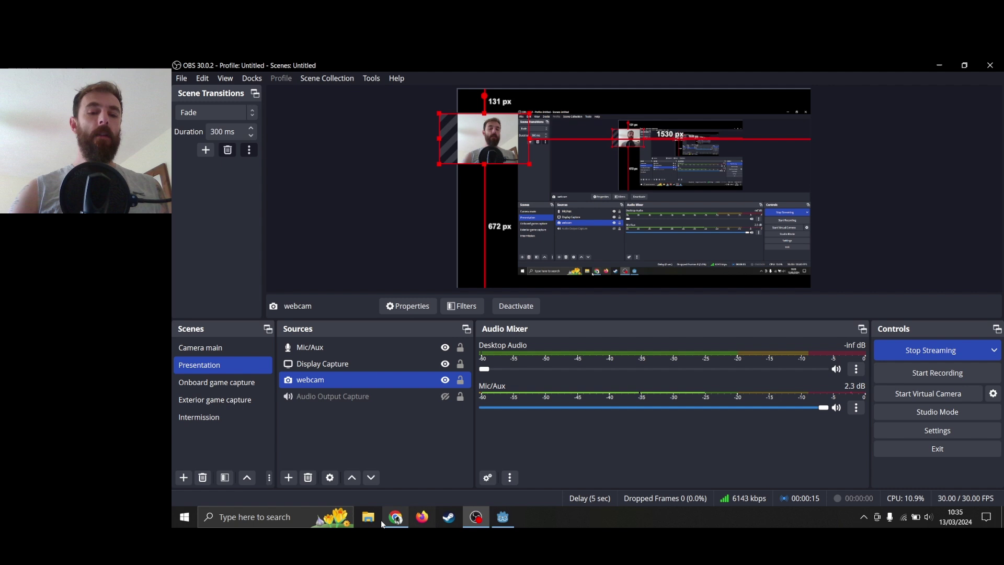
Step: Open the ARPG Godot 4 Tutorial project from the Project Manager
{"action": "left_click", "coordinate": [503, 516]}
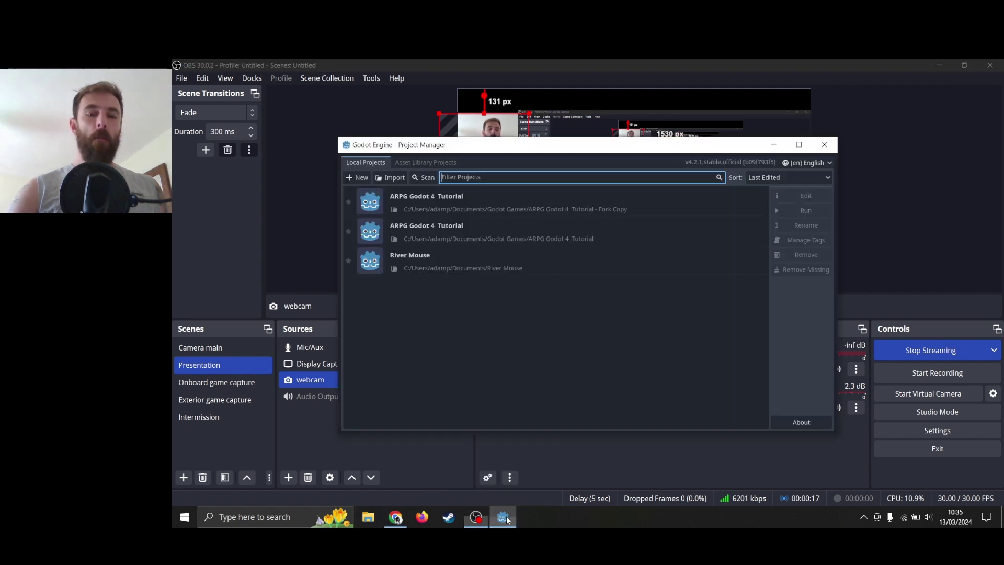
{"action": "double_click", "coordinate": [541, 200]}
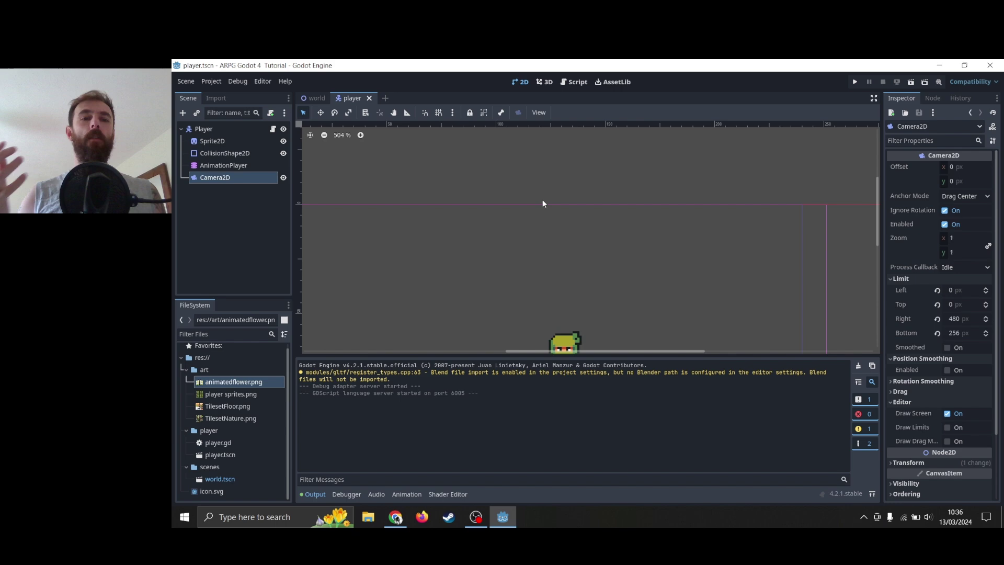
Step: Switch to the world scene, frame the tilemap, and select the TileMap node
{"action": "left_click", "coordinate": [323, 102]}
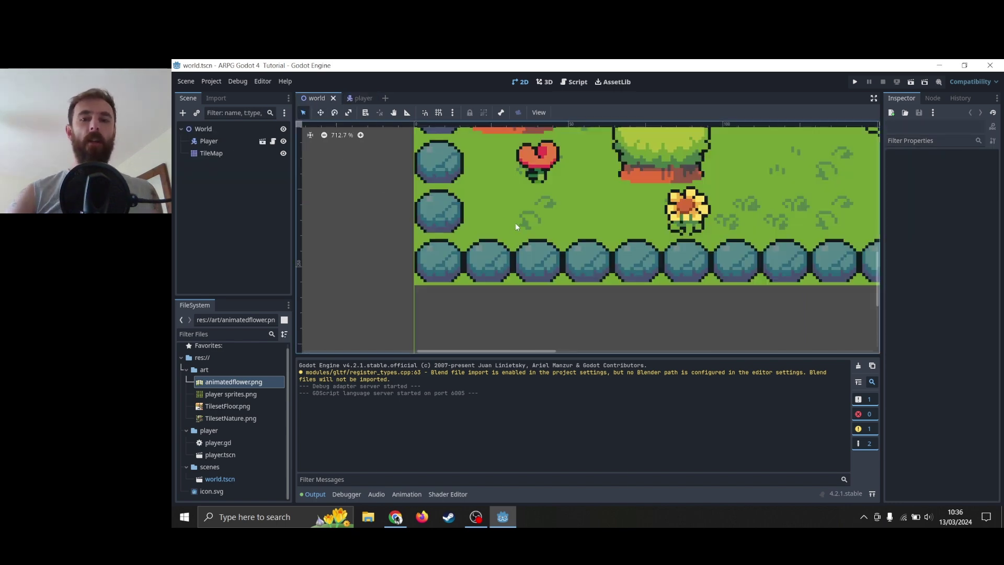
{"action": "scroll", "coordinate": [527, 243], "scroll_direction": "down", "scroll_amount": 3}
{"action": "scroll", "coordinate": [548, 237], "scroll_direction": "down", "scroll_amount": 4}
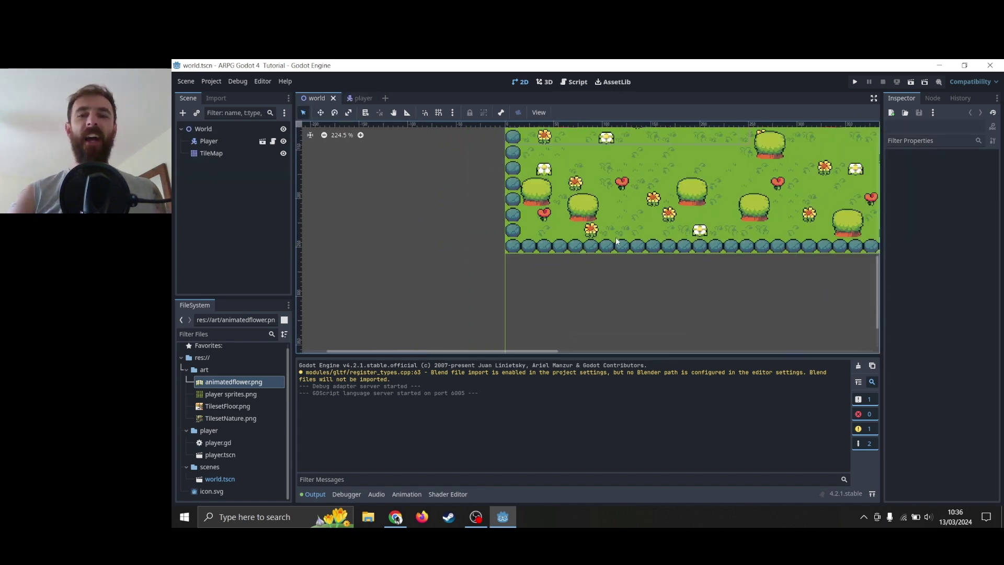
{"action": "middle_click_drag", "start_coordinate": [758, 288], "coordinate": [621, 282]}
{"action": "scroll", "coordinate": [574, 240], "scroll_direction": "up", "scroll_amount": 1}
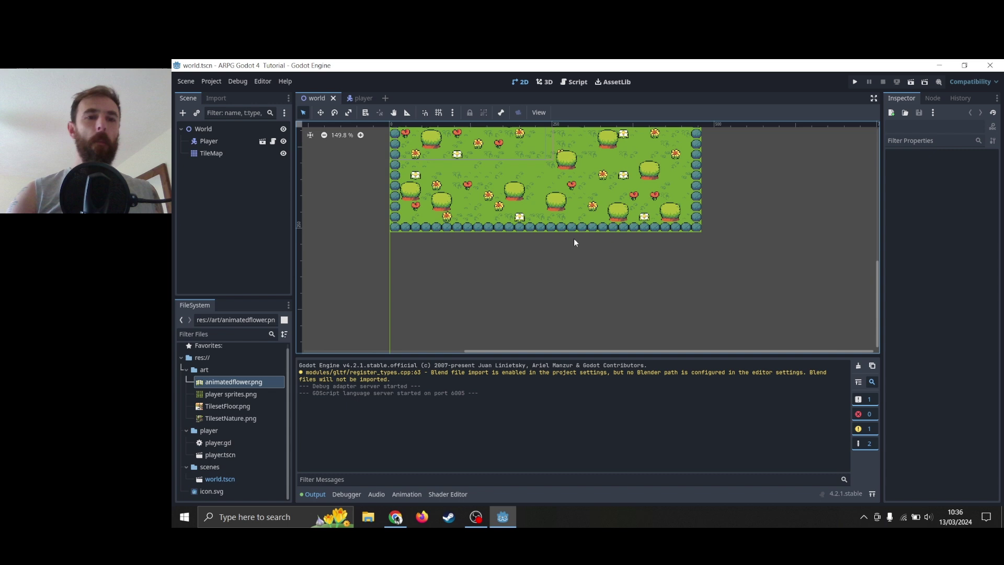
{"action": "left_click", "coordinate": [222, 153]}
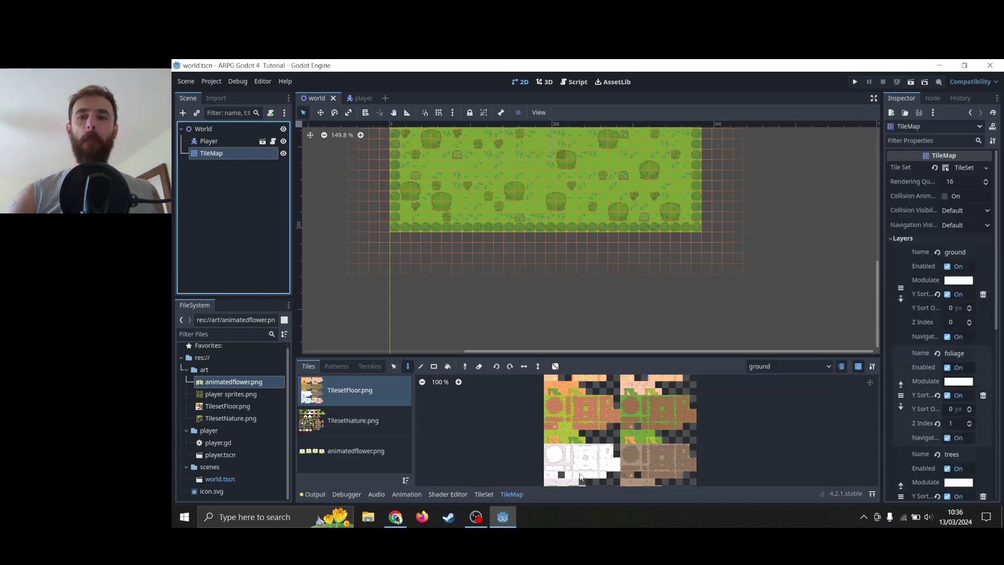
Step: Add a terrain set to the TileMap's TileSet and show its Mode options
{"action": "left_click", "coordinate": [965, 168]}
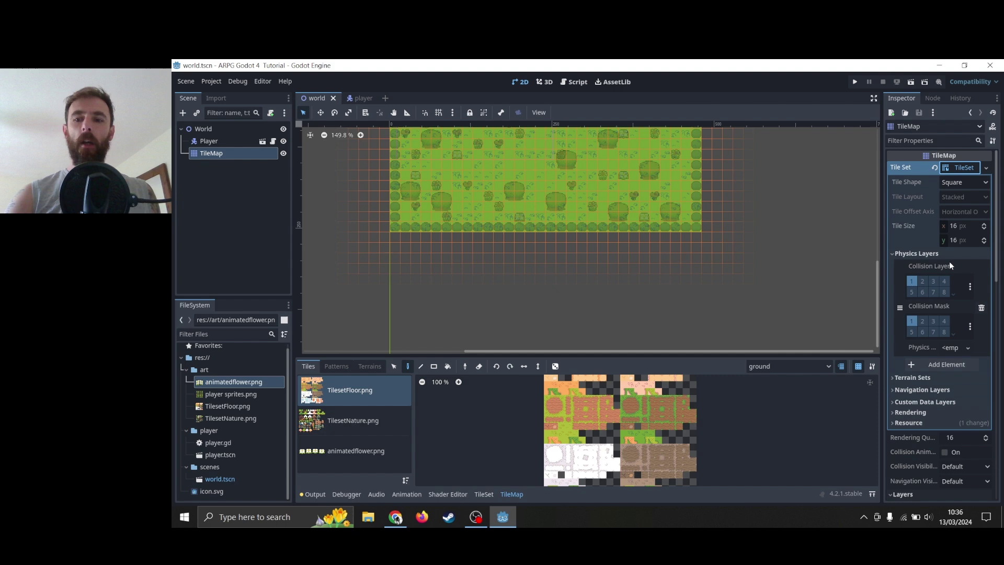
{"action": "left_click", "coordinate": [912, 378]}
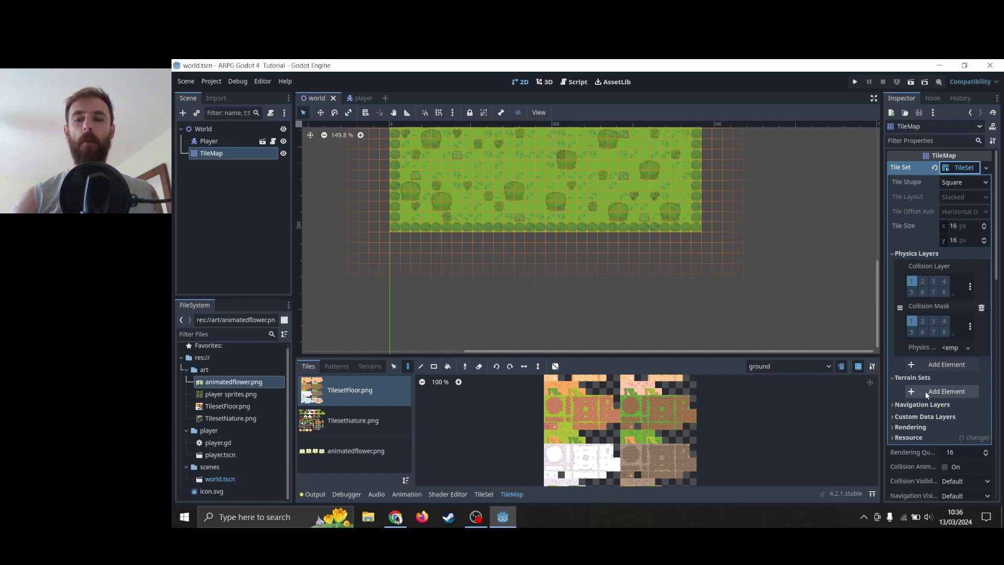
{"action": "left_click", "coordinate": [925, 391]}
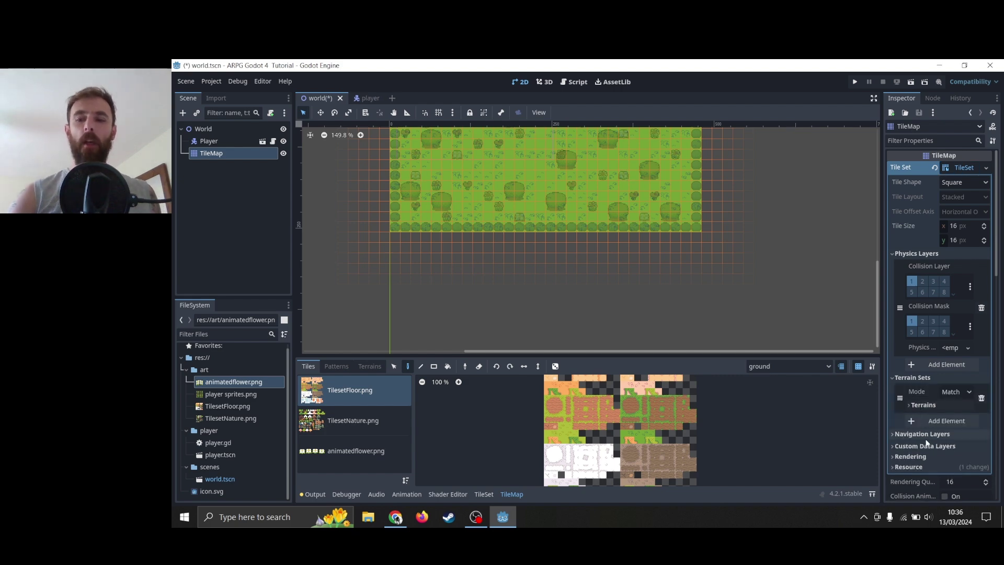
{"action": "left_click", "coordinate": [928, 403]}
{"action": "left_click", "coordinate": [954, 393]}
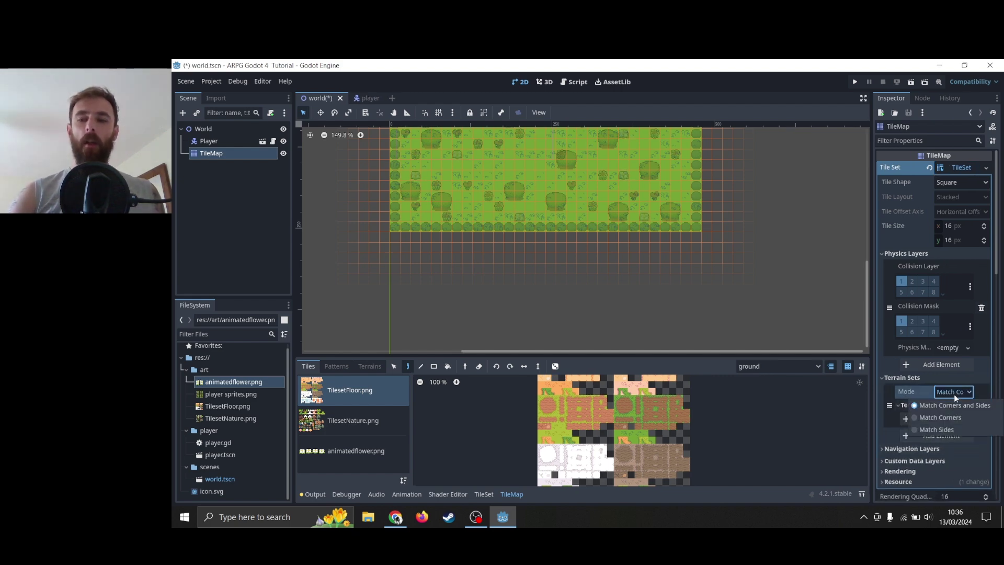
Step: Keep Match Corners and Sides mode and add a terrain named 'sand'
{"action": "left_click", "coordinate": [918, 406]}
{"action": "left_click", "coordinate": [919, 417]}
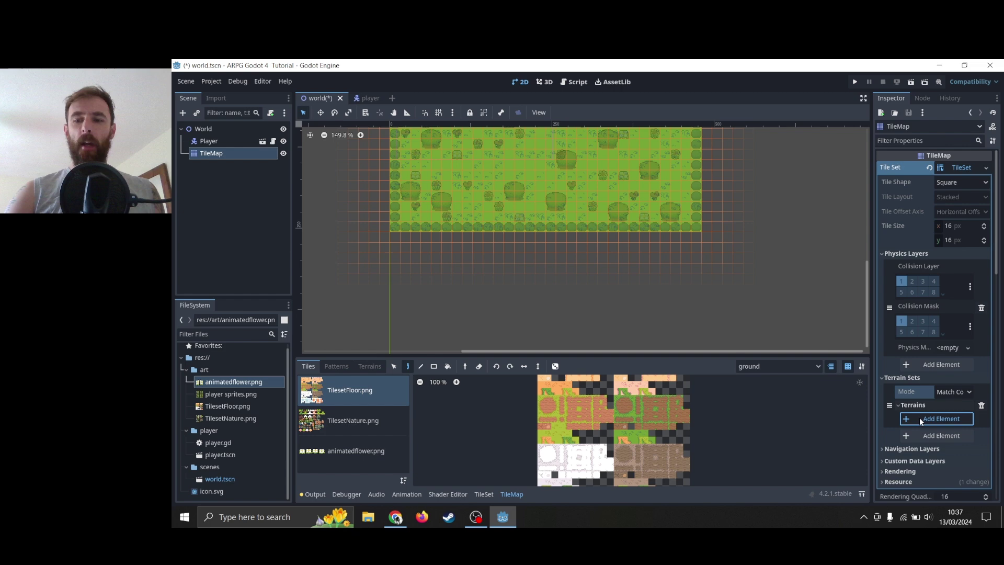
{"action": "double_click", "coordinate": [957, 418]}
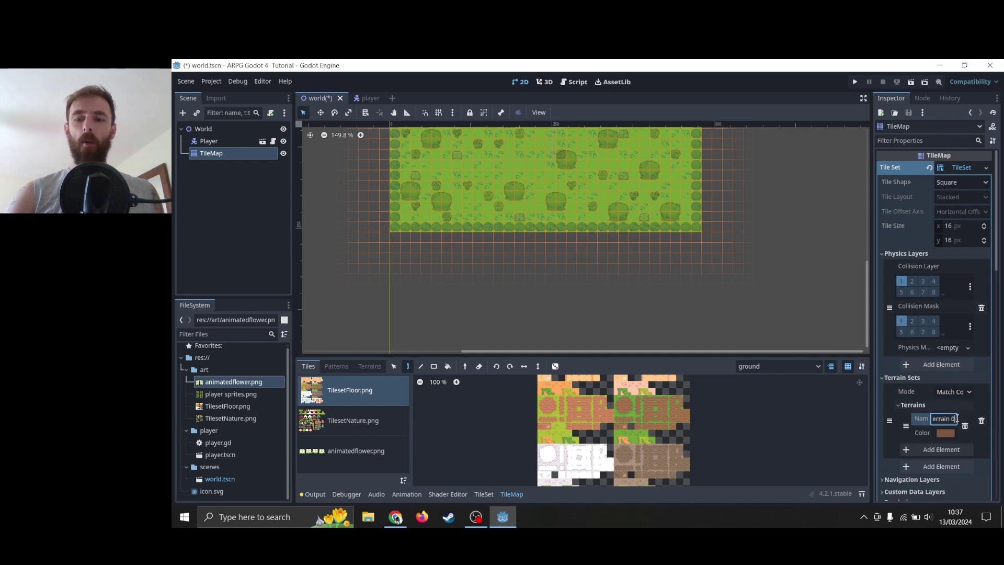
{"action": "type", "text": "sand"}
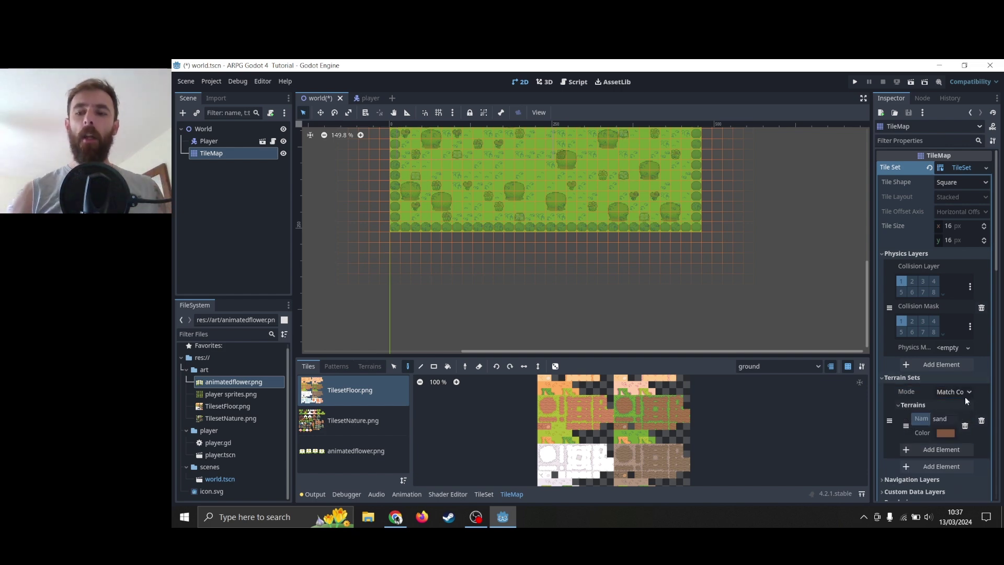
Step: Set the sand terrain's colour to magenta ee008b
{"action": "left_click", "coordinate": [941, 433]}
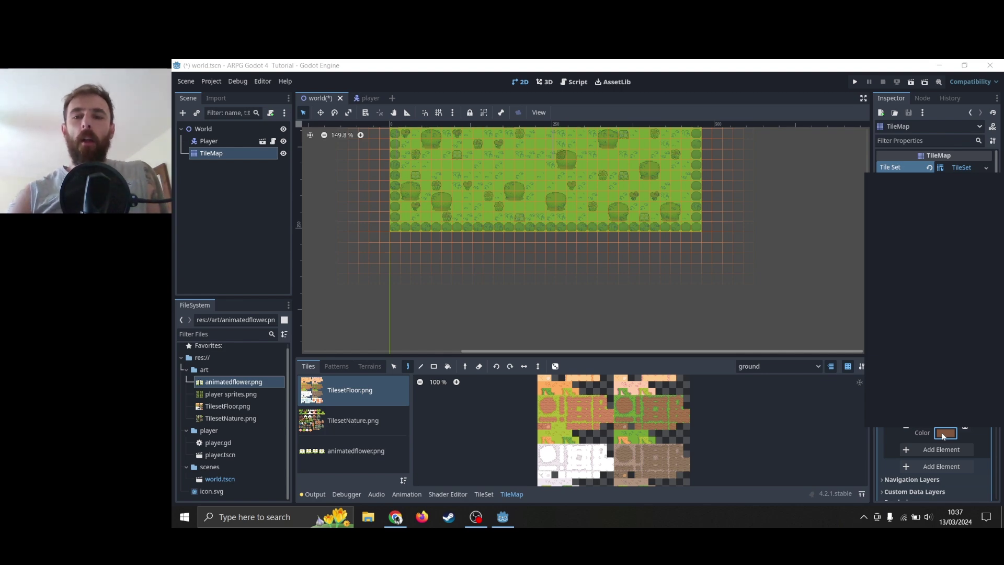
{"action": "left_click_drag", "start_coordinate": [939, 249], "coordinate": [981, 228]}
{"action": "left_click", "coordinate": [995, 234]}
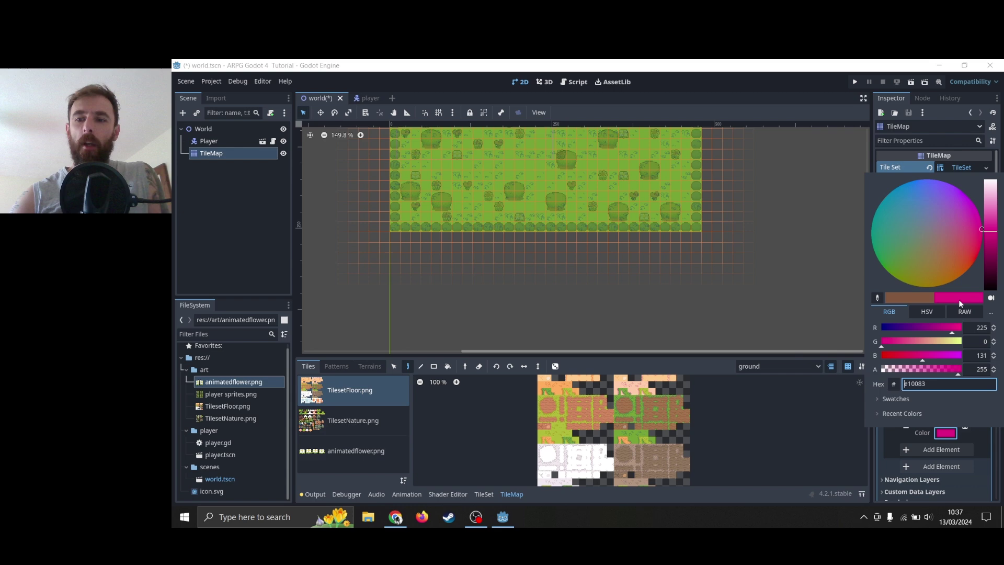
{"action": "left_click_drag", "start_coordinate": [996, 234], "coordinate": [995, 231]}
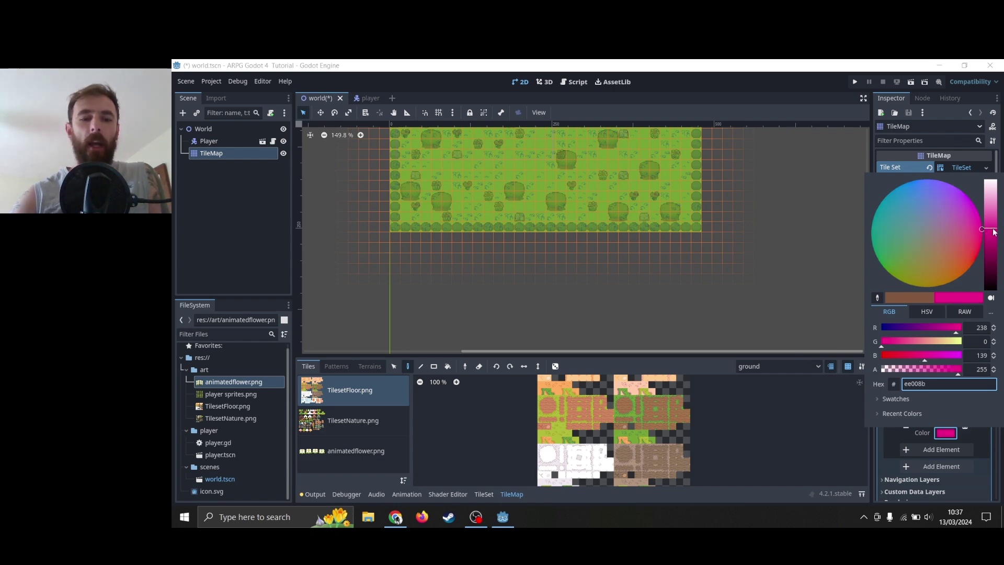
{"action": "left_click", "coordinate": [887, 466]}
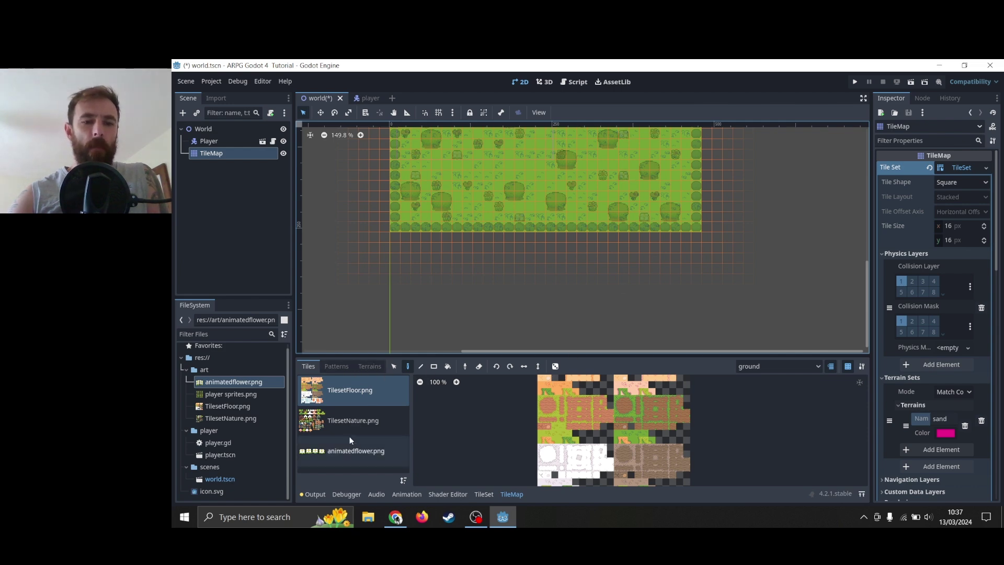
Step: In the TileSet Paint tab, choose Terrains, Terrain Set 0 and the sand terrain
{"action": "left_click", "coordinate": [372, 368]}
{"action": "left_click", "coordinate": [483, 494]}
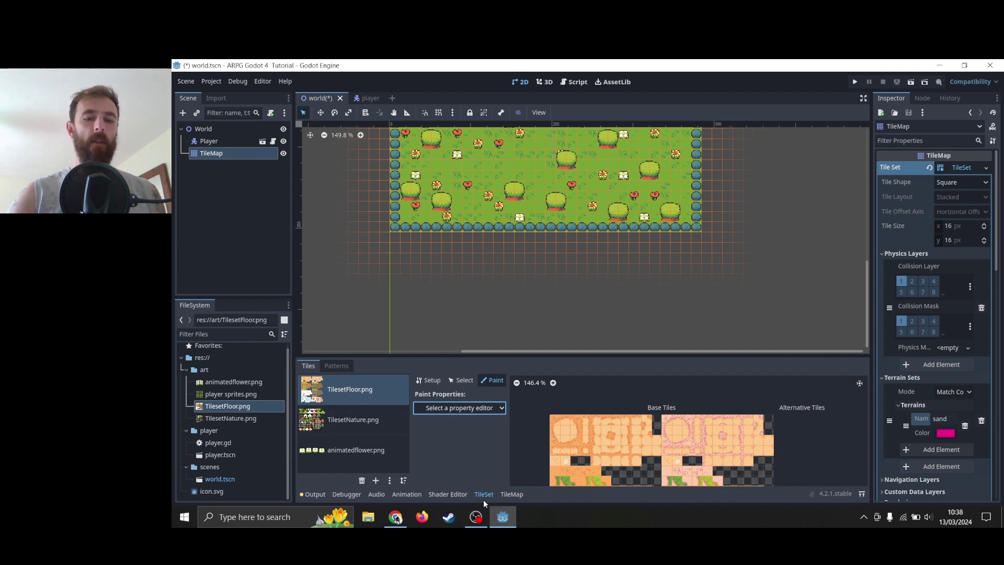
{"action": "left_click", "coordinate": [467, 408]}
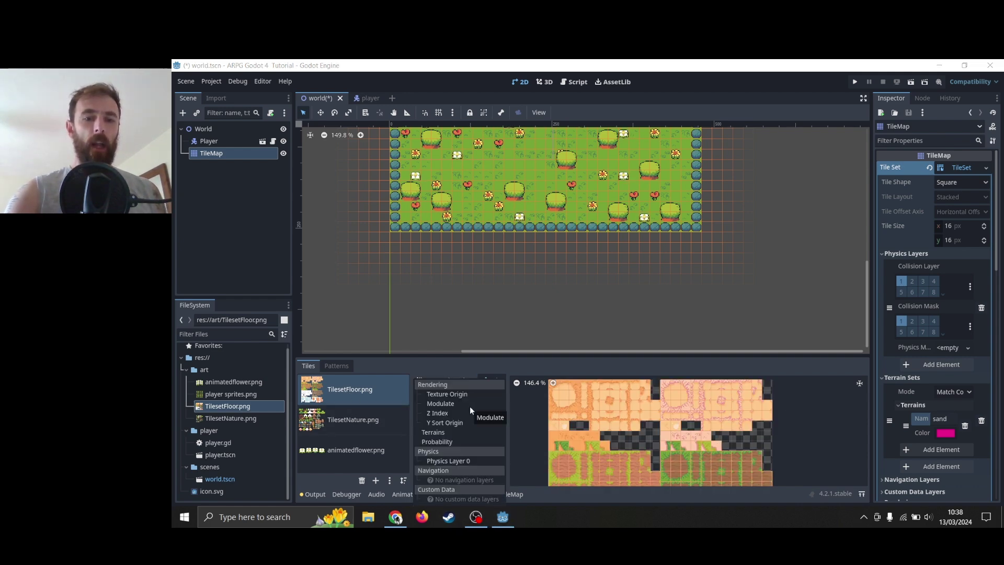
{"action": "left_click", "coordinate": [437, 432]}
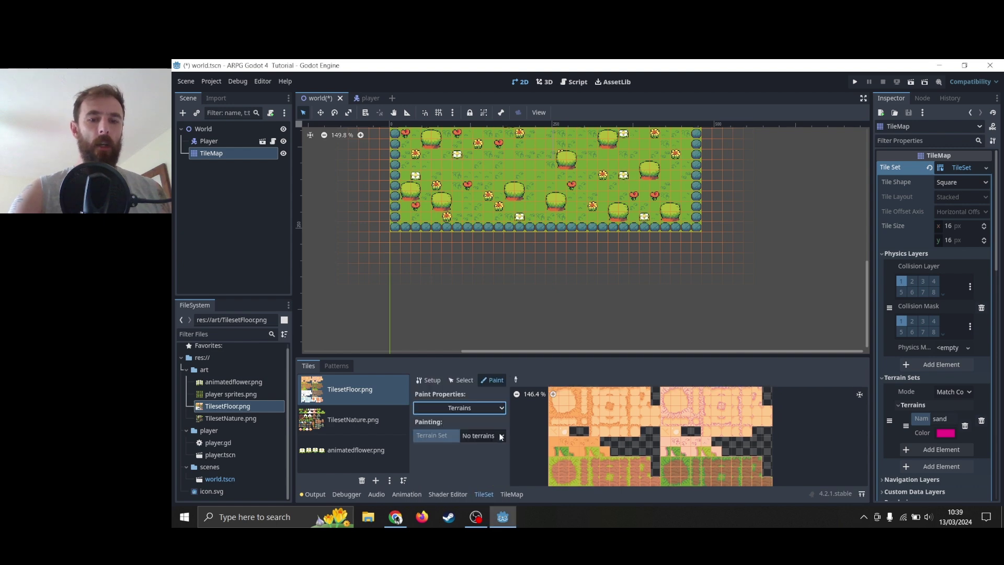
{"action": "left_click", "coordinate": [501, 436]}
{"action": "left_click", "coordinate": [492, 461]}
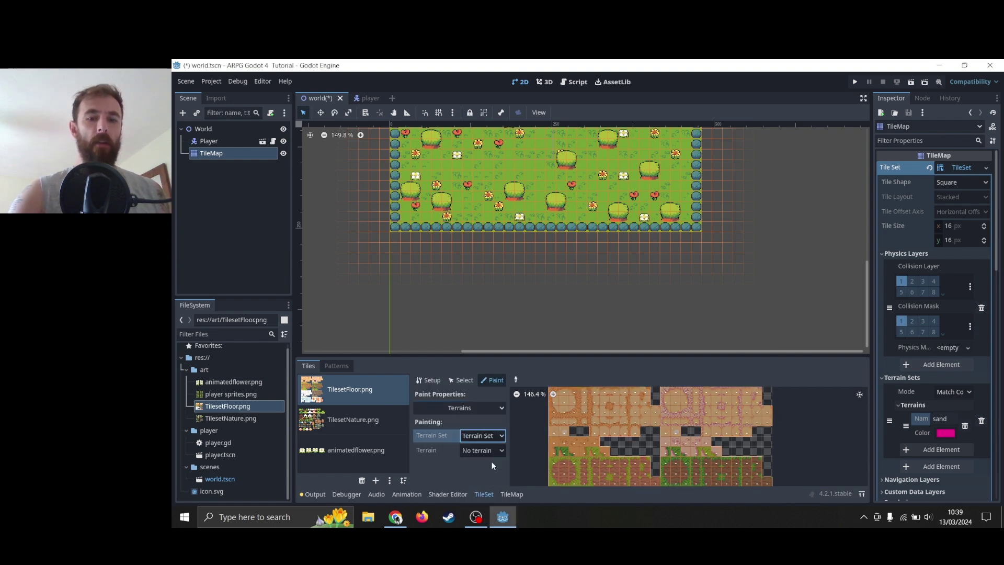
{"action": "left_click", "coordinate": [497, 450]}
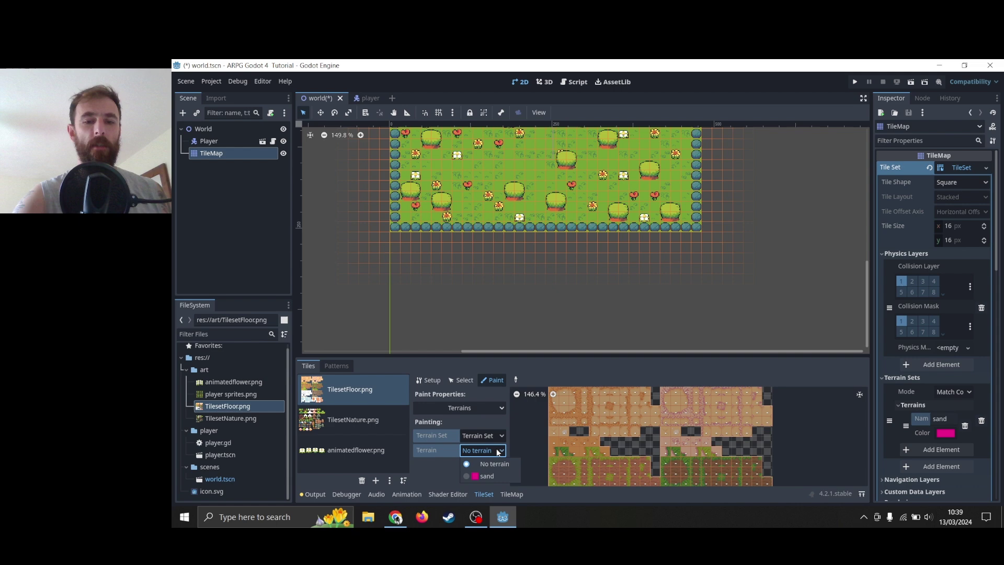
{"action": "left_click", "coordinate": [484, 477]}
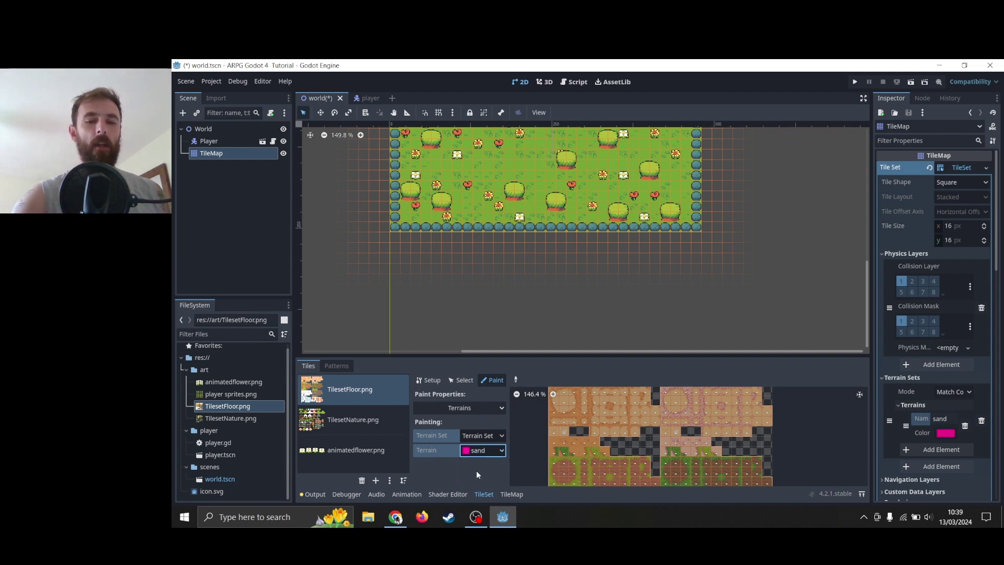
{"action": "scroll", "coordinate": [608, 443], "scroll_direction": "up", "scroll_amount": 4}
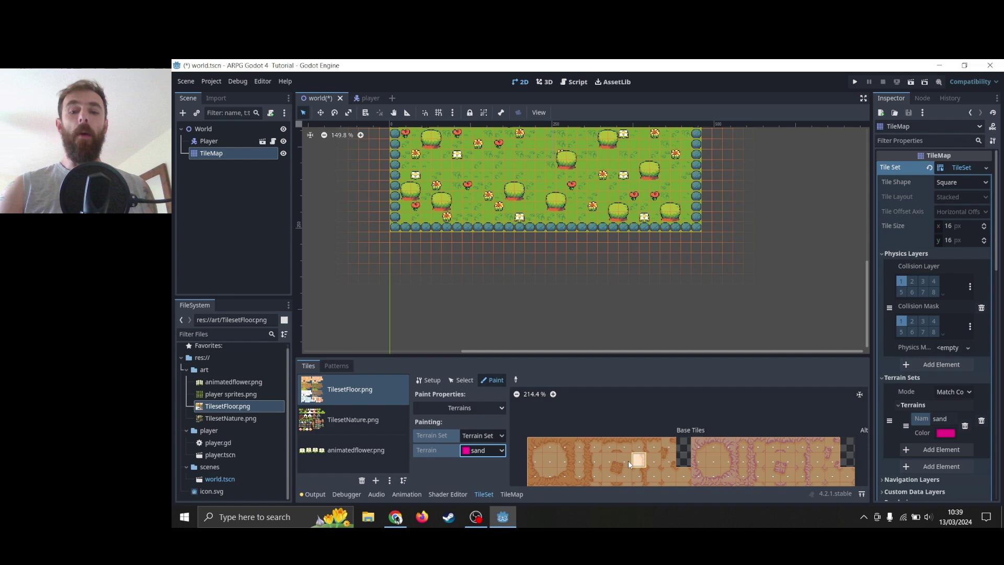
Step: Enlarge the TileSet panel and paint sand peering bits on the first atlas sand tiles
{"action": "middle_click_drag", "start_coordinate": [629, 460], "coordinate": [686, 419]}
{"action": "key", "text": "shift+F12"}
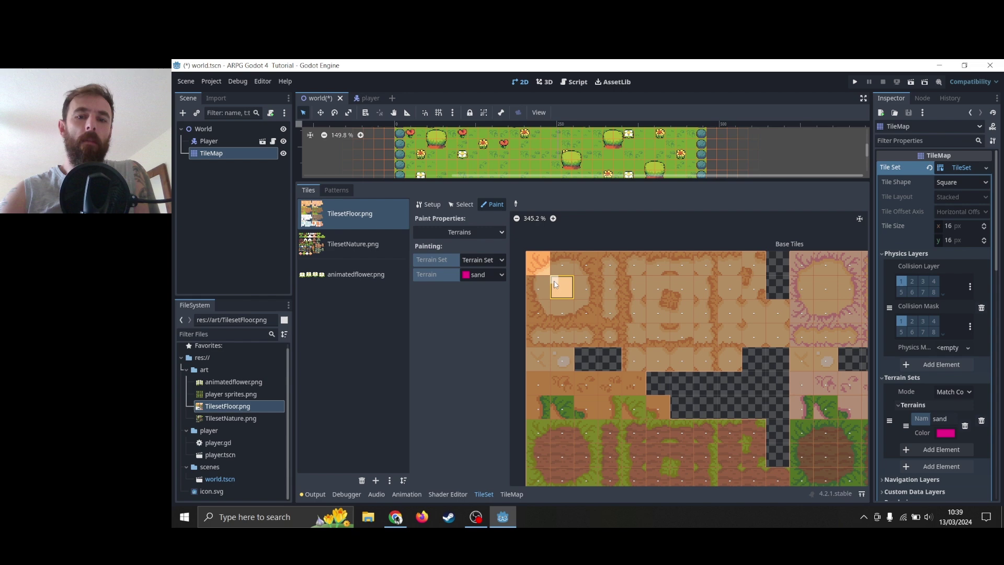
{"action": "left_click", "coordinate": [560, 279]}
{"action": "mouse_move", "coordinate": [571, 284]}
{"action": "left_mouse_down"}
{"action": "mouse_move", "coordinate": [573, 293]}
{"action": "mouse_move", "coordinate": [558, 292]}
{"action": "left_mouse_up"}
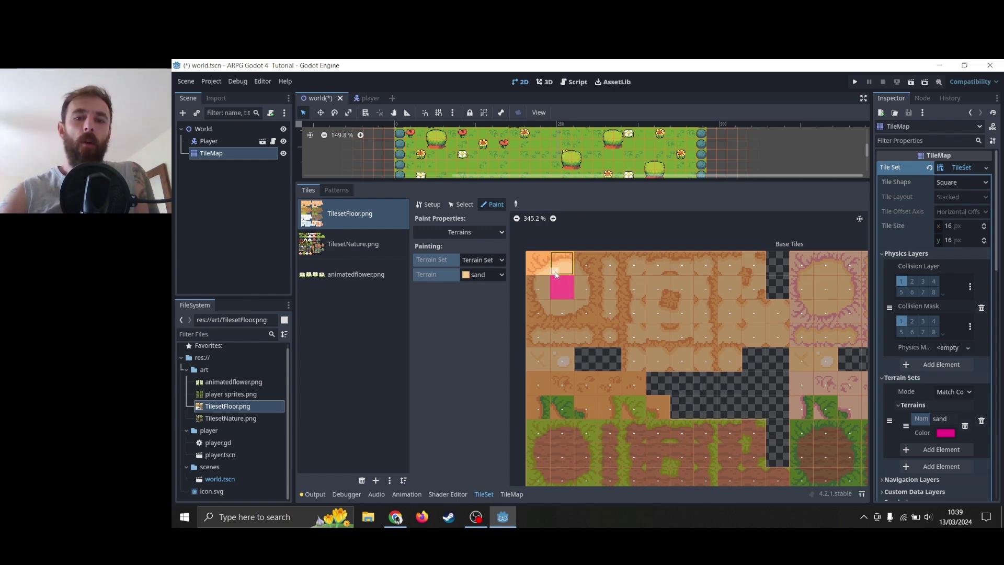
{"action": "left_click_drag", "start_coordinate": [554, 269], "coordinate": [569, 273]}
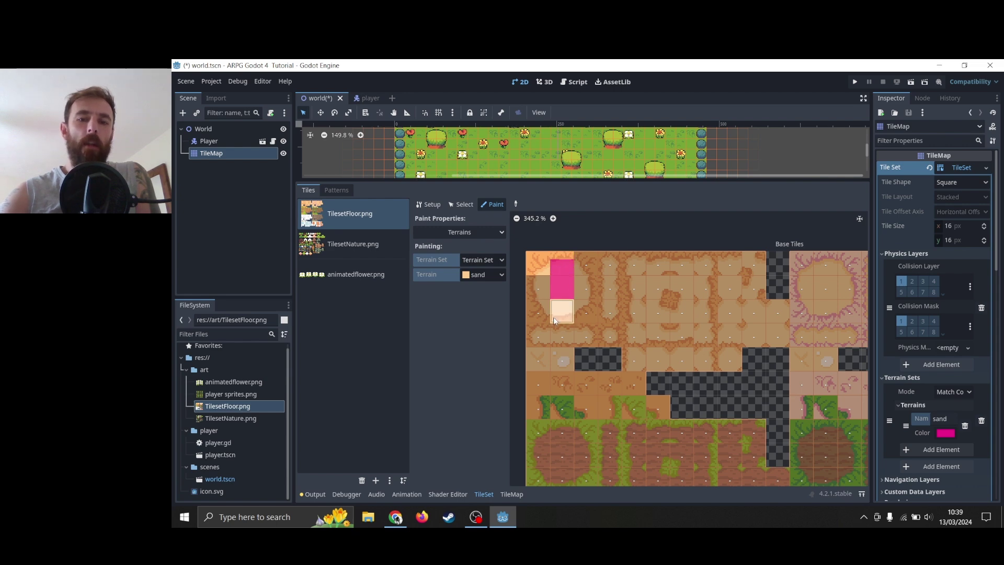
{"action": "left_click_drag", "start_coordinate": [569, 308], "coordinate": [554, 312]}
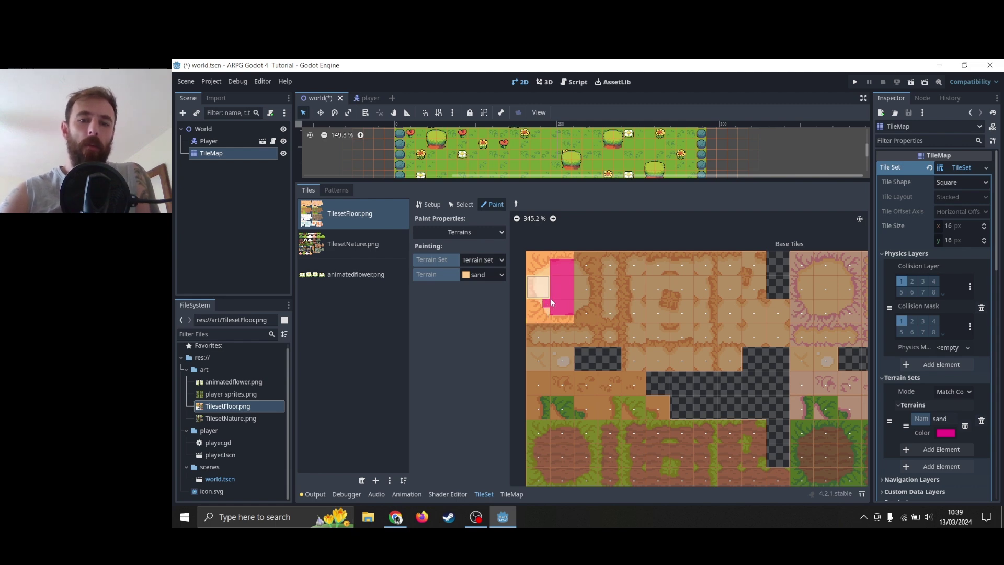
{"action": "left_click_drag", "start_coordinate": [547, 310], "coordinate": [540, 307]}
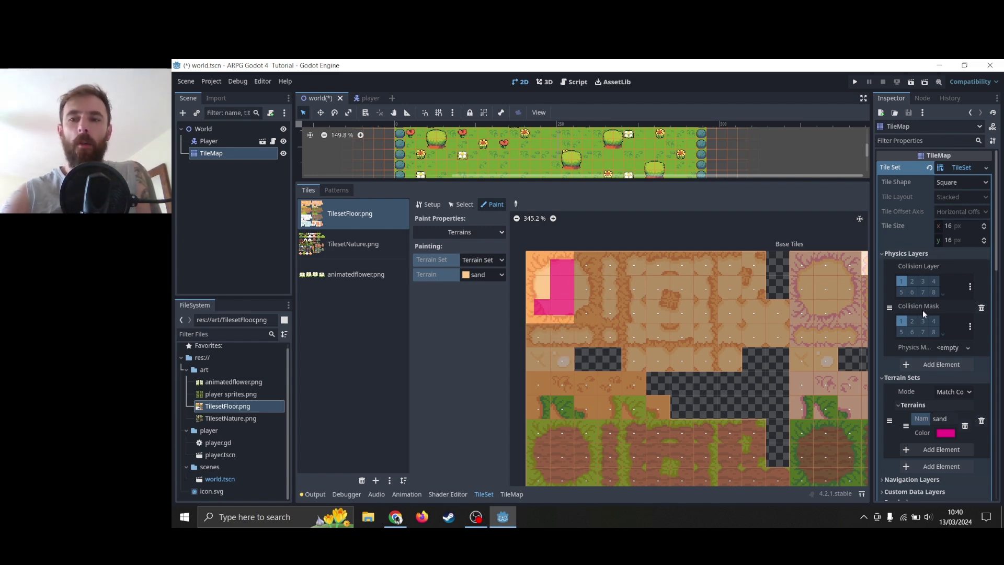
Step: Confirm the terrain set Mode stays Match Corners and Sides
{"action": "scroll", "coordinate": [930, 341], "scroll_direction": "down", "scroll_amount": 2}
{"action": "left_click", "coordinate": [952, 348]}
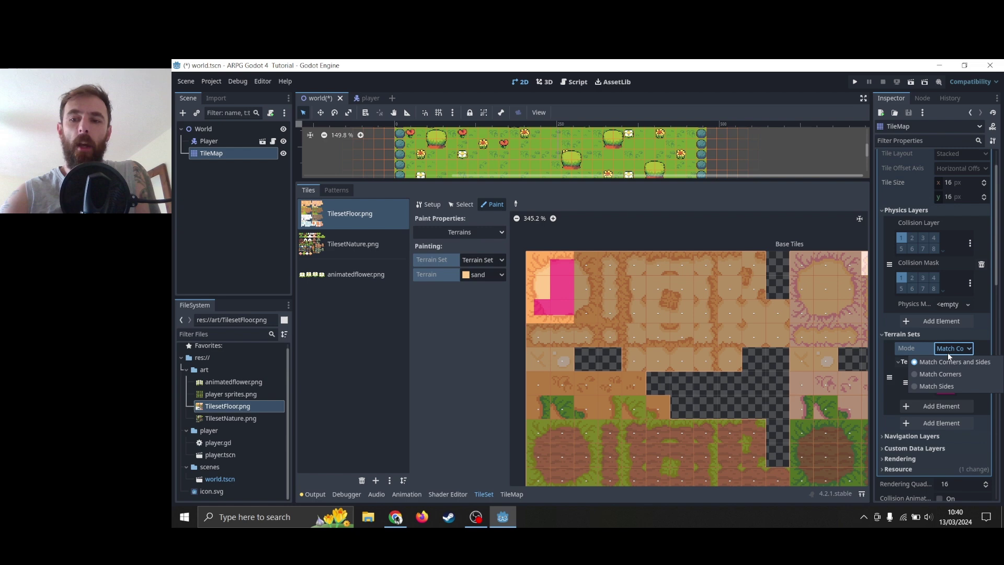
{"action": "left_click", "coordinate": [951, 362]}
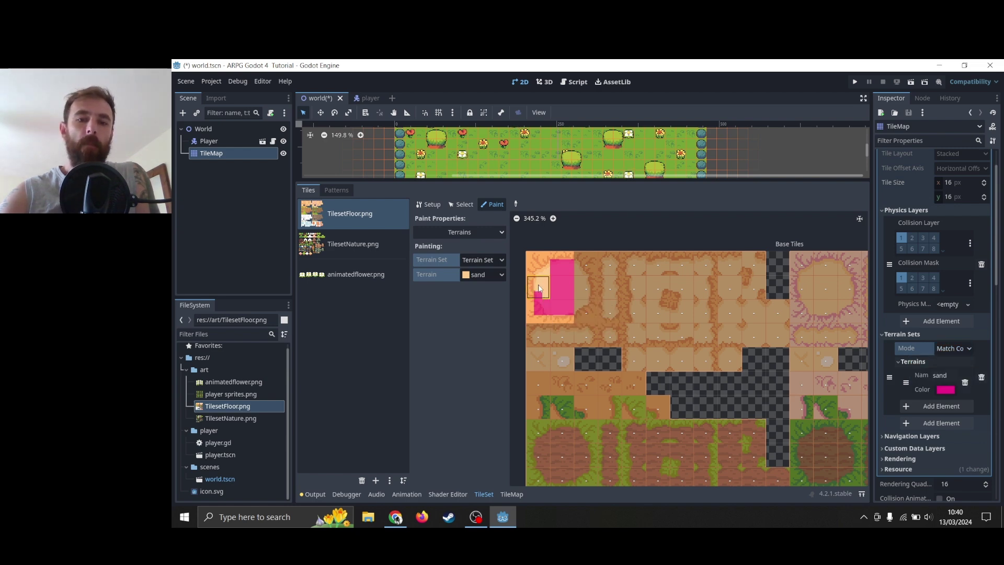
Step: Paint sand bits on more atlas tiles' upper-left and left edges
{"action": "left_click", "coordinate": [539, 287]}
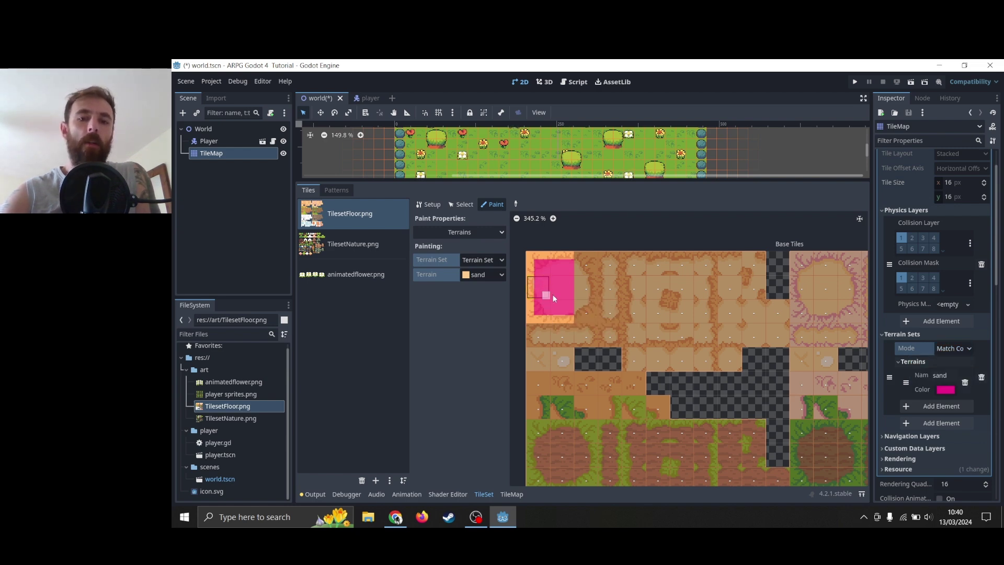
{"action": "left_click", "coordinate": [579, 268]}
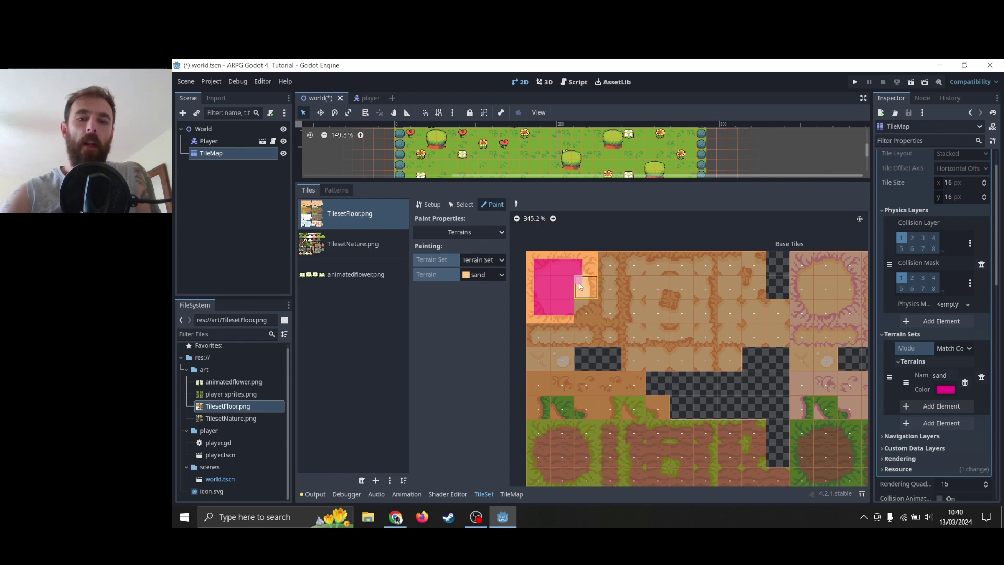
{"action": "left_click", "coordinate": [579, 290]}
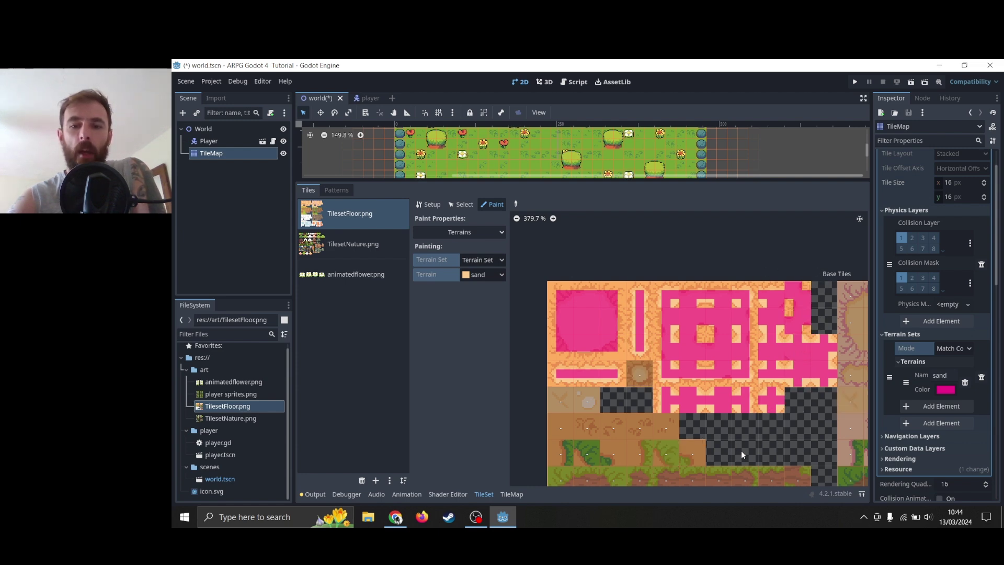
Step: Open the TileMap Terrains tab on the ground layer, testing and undoing a diagonal sand stroke
{"action": "left_click_drag", "start_coordinate": [479, 183], "coordinate": [479, 398]}
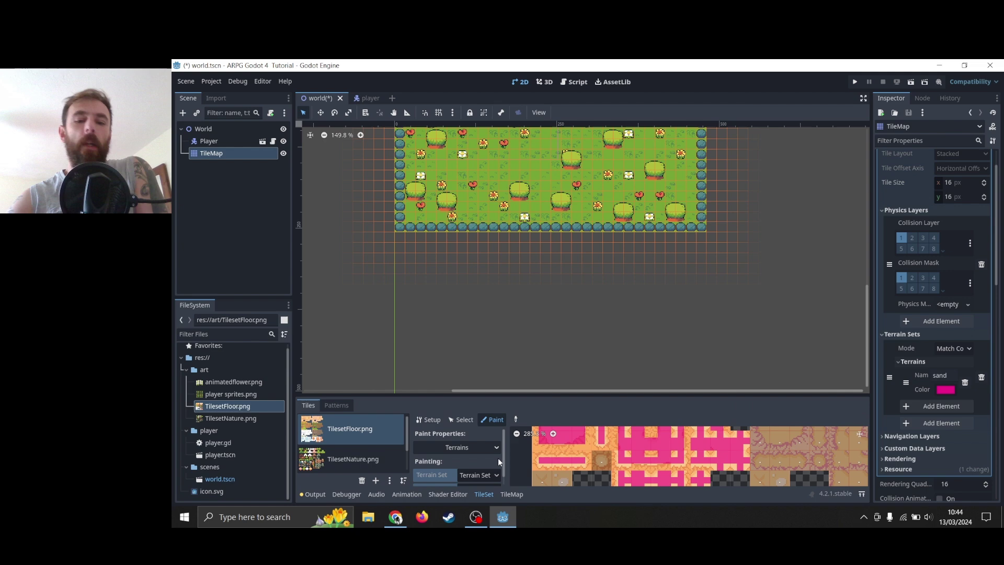
{"action": "left_click", "coordinate": [511, 493]}
{"action": "left_click", "coordinate": [753, 406]}
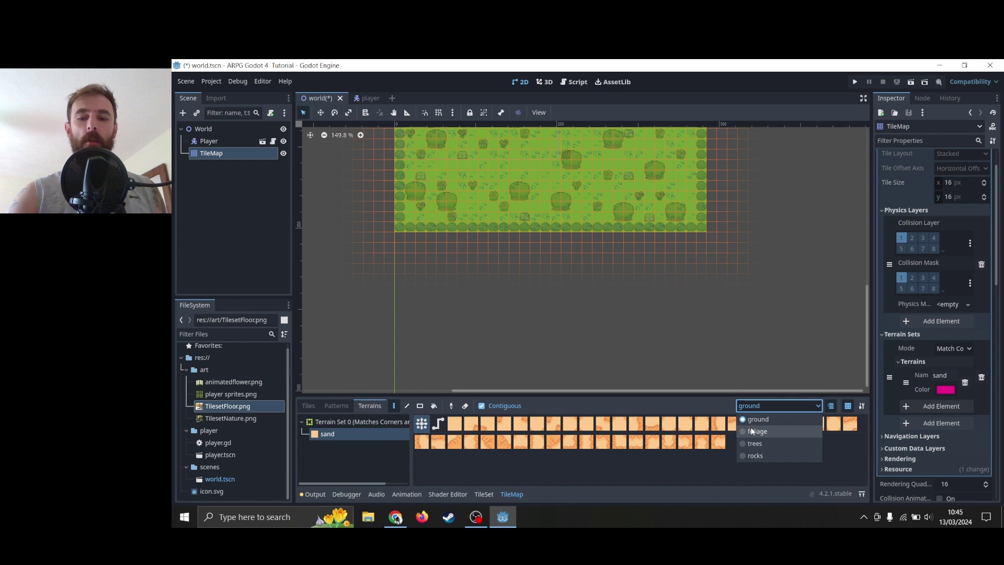
{"action": "left_click", "coordinate": [766, 407]}
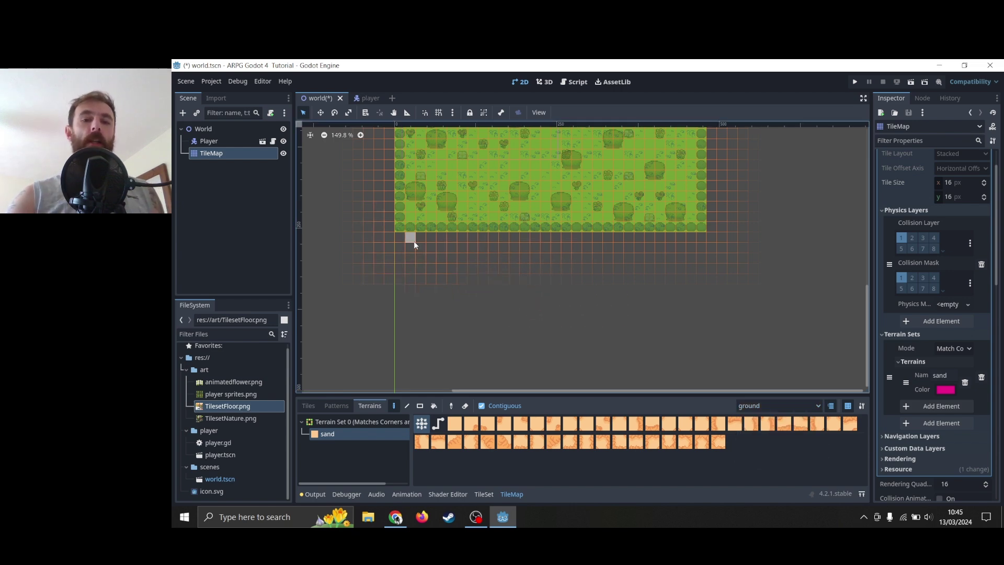
{"action": "left_click_drag", "start_coordinate": [403, 238], "coordinate": [492, 293]}
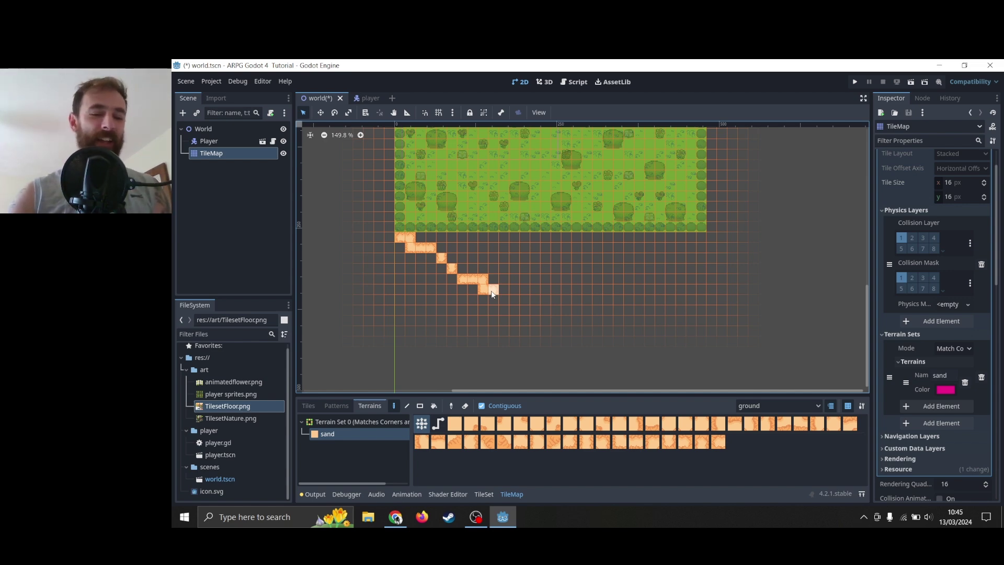
{"action": "key", "text": "ctrl+z"}
Step: Fill a large sand rectangle below the grass with the Rectangle tool
{"action": "left_click", "coordinate": [421, 406]}
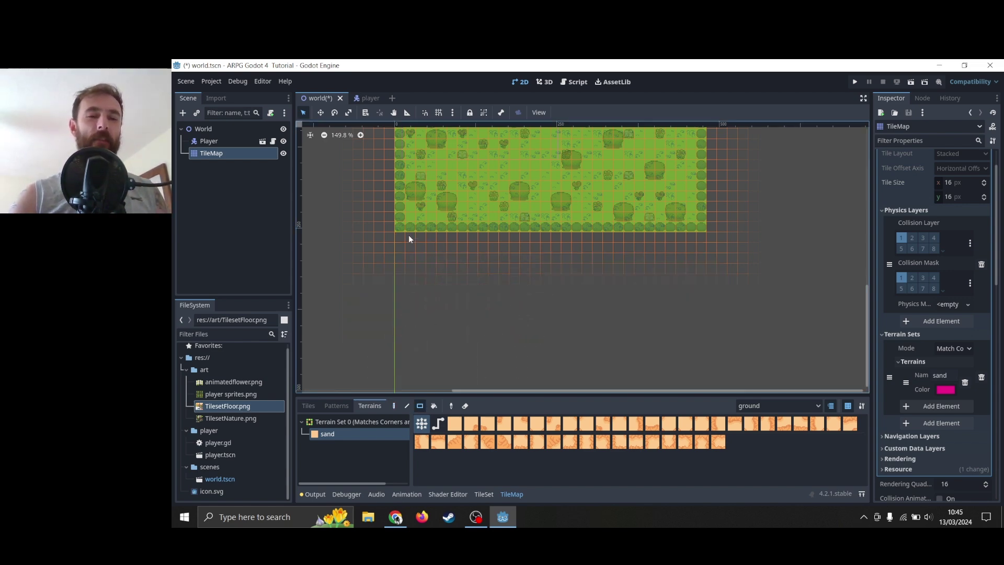
{"action": "left_click_drag", "start_coordinate": [400, 236], "coordinate": [700, 321]}
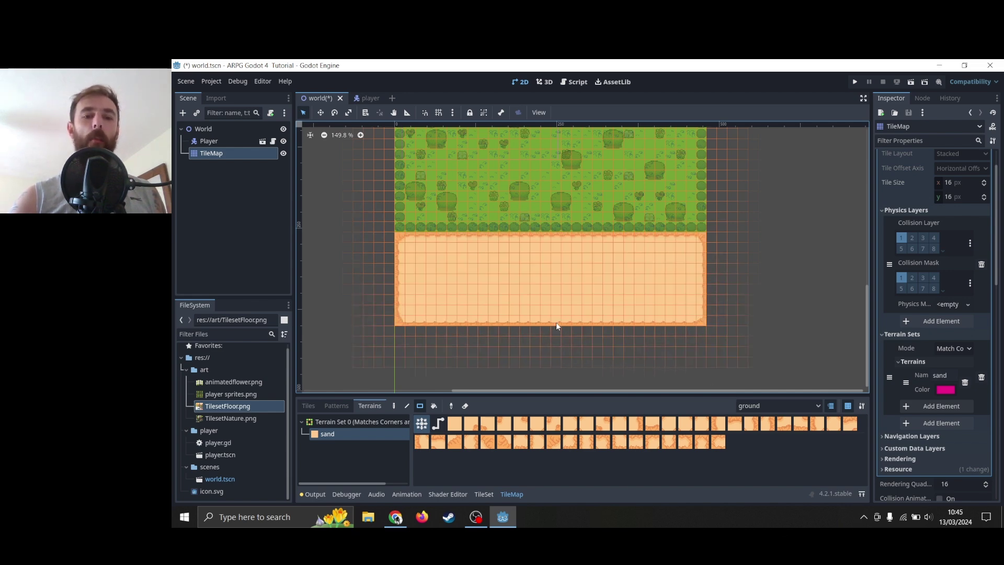
{"action": "left_click", "coordinate": [439, 425]}
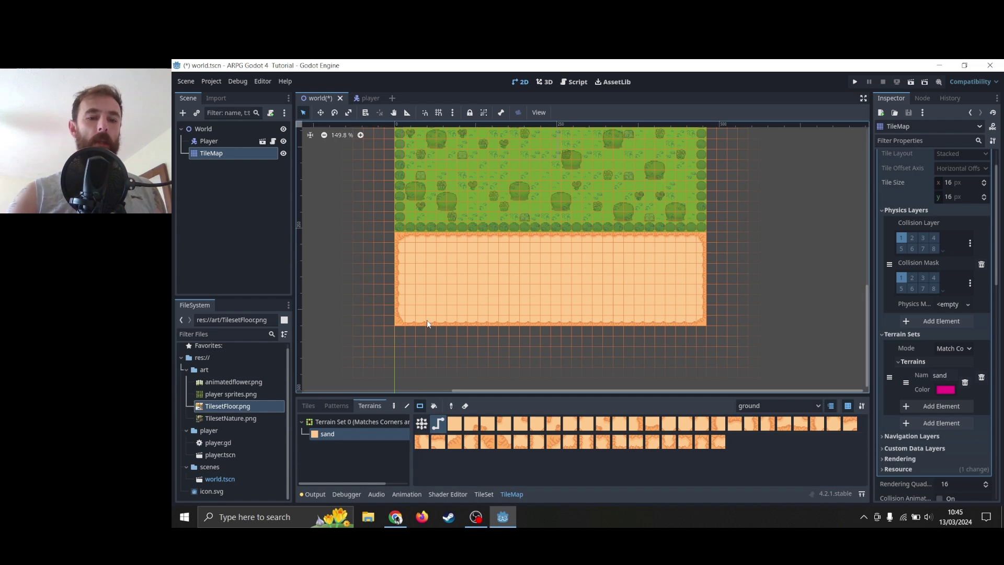
Step: Draw looping sand strips below the sand area, undoing one misplaced strip
{"action": "left_click_drag", "start_coordinate": [432, 320], "coordinate": [504, 358]}
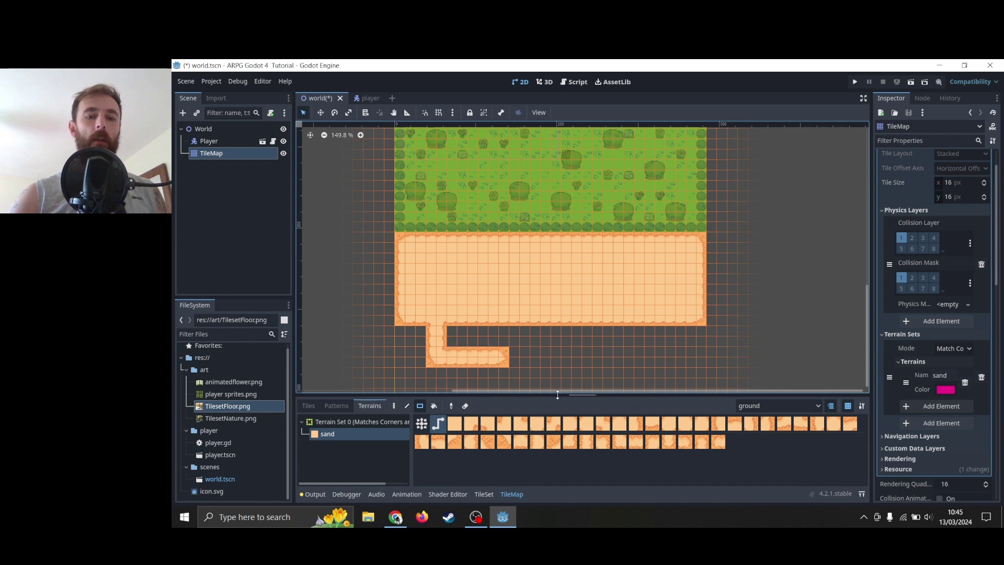
{"action": "left_click_drag", "start_coordinate": [494, 316], "coordinate": [501, 361]}
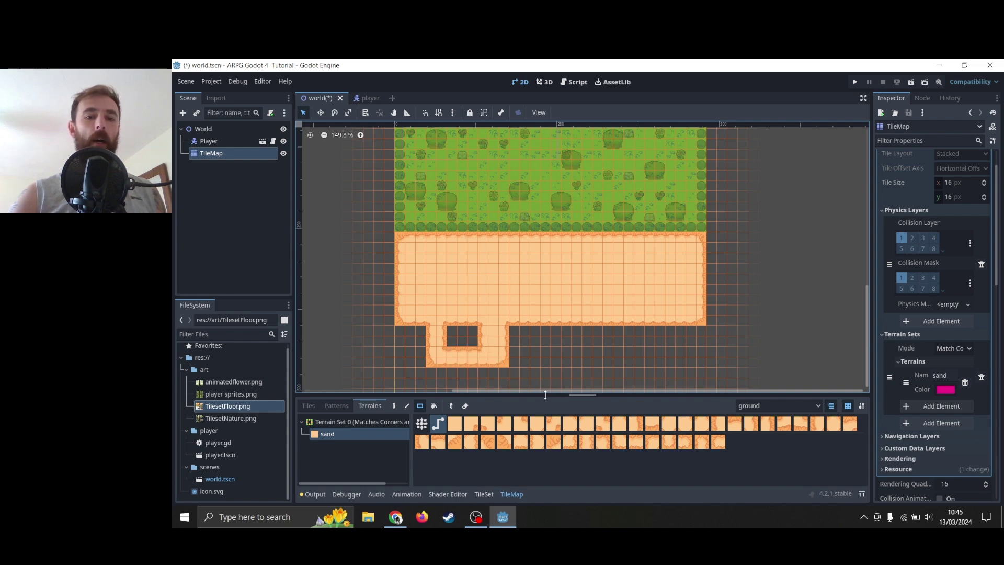
{"action": "mouse_move", "coordinate": [564, 325]}
{"action": "left_mouse_down"}
{"action": "mouse_move", "coordinate": [567, 375]}
{"action": "mouse_move", "coordinate": [627, 374]}
{"action": "left_mouse_up"}
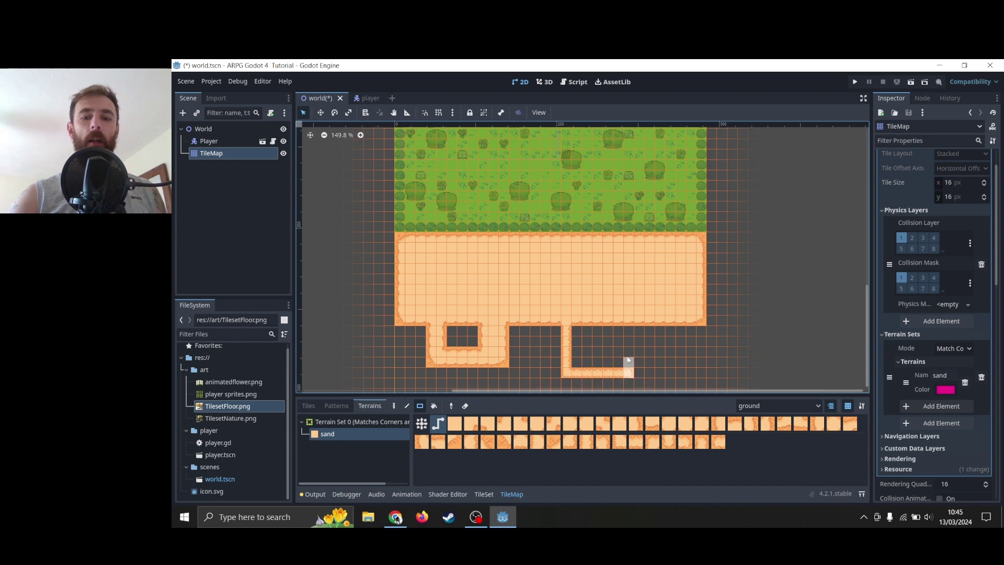
{"action": "left_click_drag", "start_coordinate": [628, 339], "coordinate": [579, 332]}
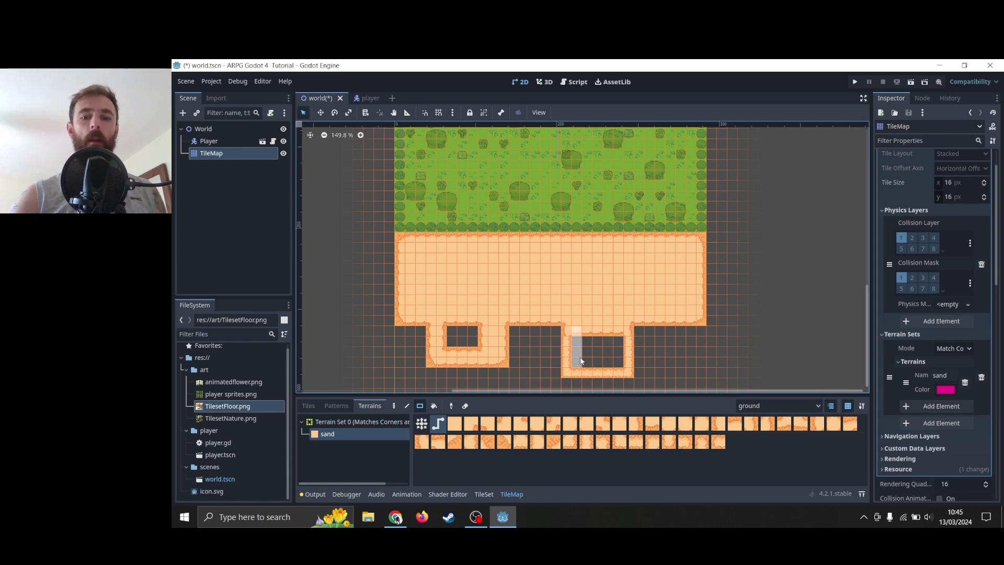
{"action": "key", "text": "ctrl+z"}
{"action": "key", "text": "ctrl+z"}
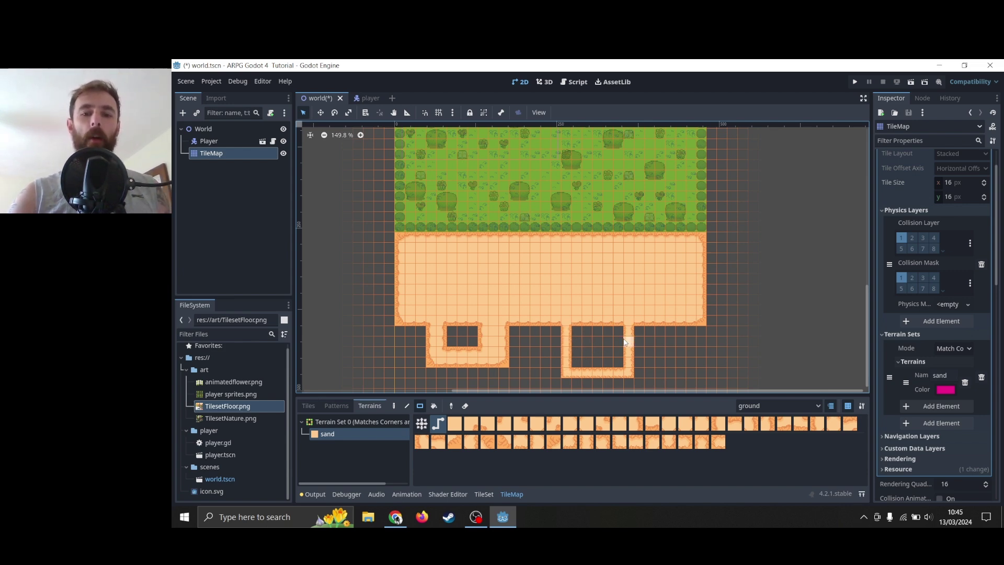
Step: Add a bottom strip, a vertical strip, and sand arms extending right and left
{"action": "left_click_drag", "start_coordinate": [625, 341], "coordinate": [578, 342]}
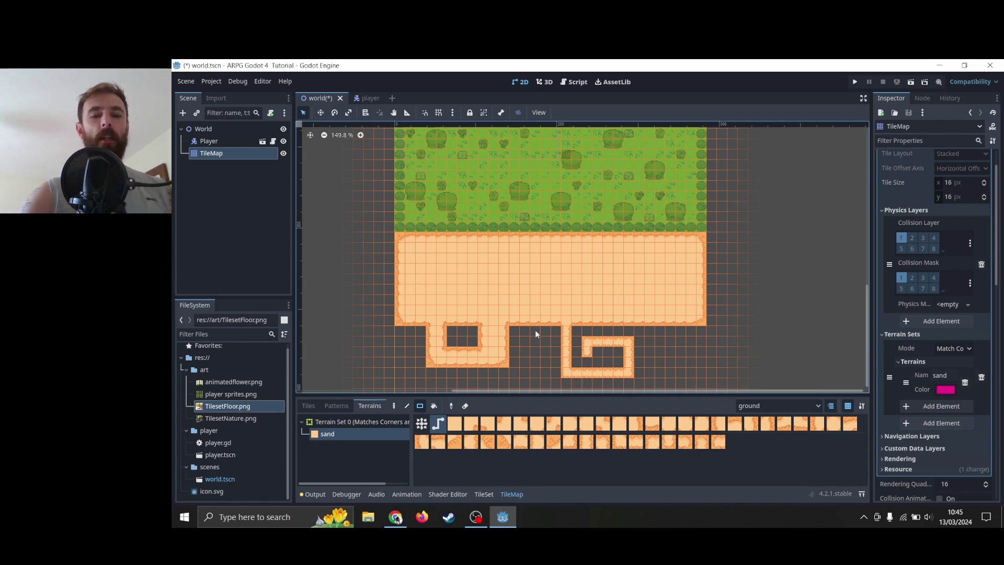
{"action": "left_click_drag", "start_coordinate": [533, 319], "coordinate": [536, 378]}
{"action": "left_click_drag", "start_coordinate": [697, 286], "coordinate": [777, 281]}
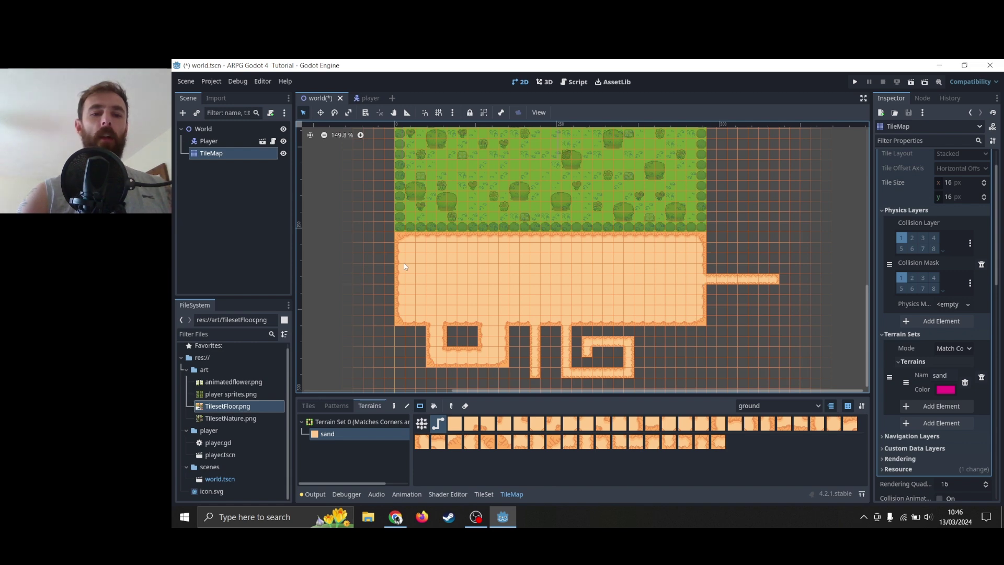
{"action": "left_click_drag", "start_coordinate": [404, 266], "coordinate": [374, 270]}
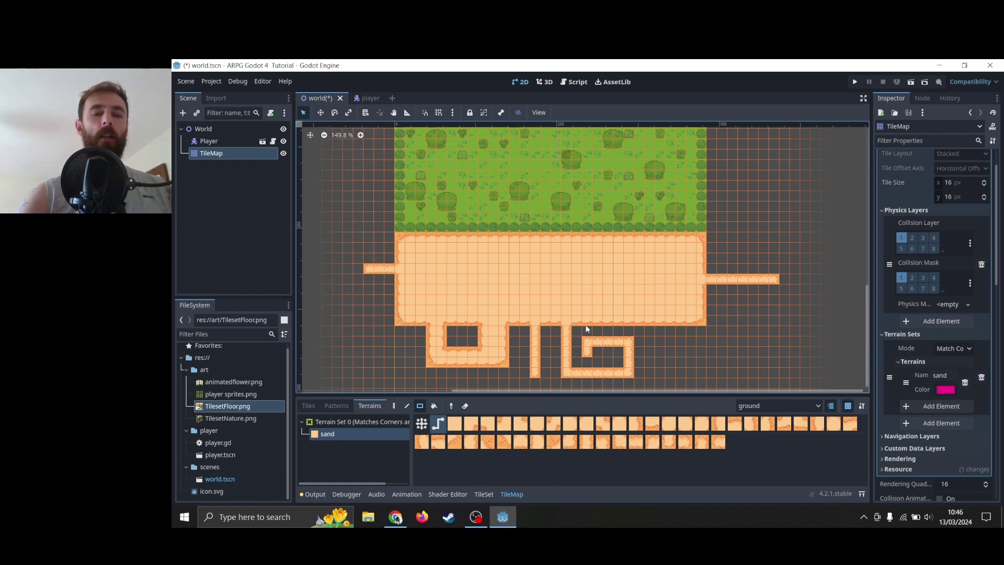
Step: Move the Player down onto the sand and check it in a quick test run
{"action": "left_click", "coordinate": [208, 141]}
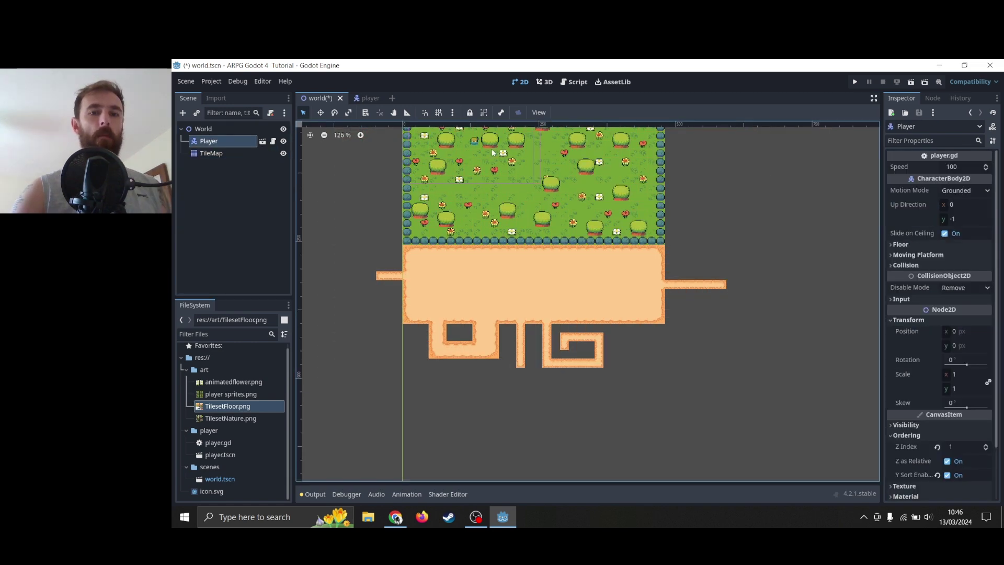
{"action": "scroll", "coordinate": [503, 261], "scroll_direction": "up", "scroll_amount": 2}
{"action": "left_click_drag", "start_coordinate": [480, 402], "coordinate": [522, 433]}
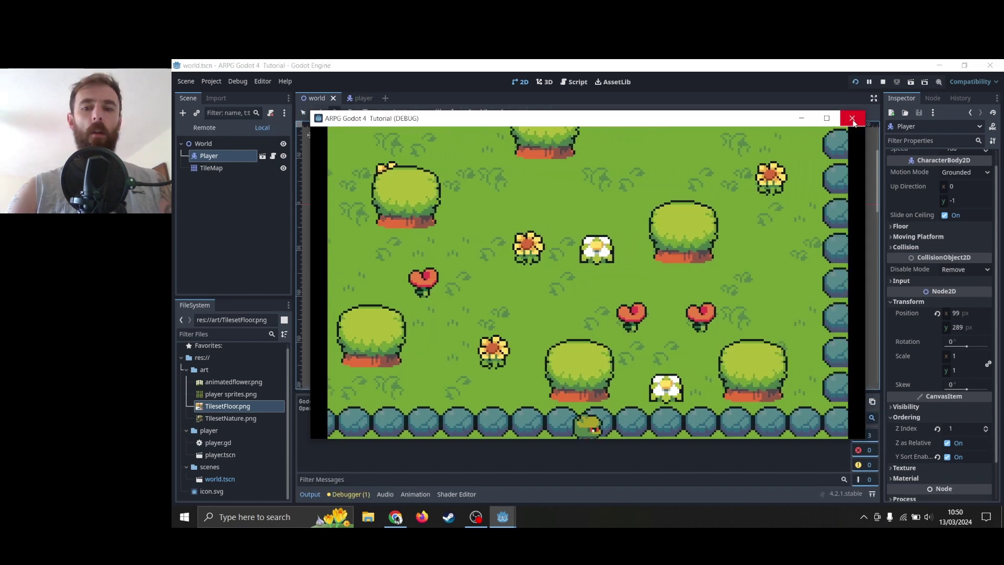
{"action": "key", "text": "Right"}
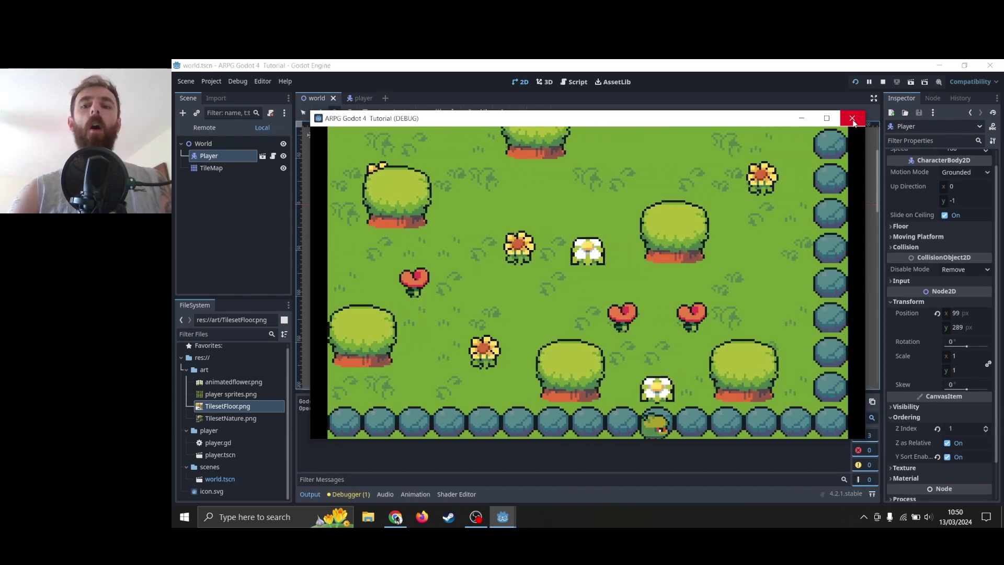
{"action": "left_click", "coordinate": [852, 119]}
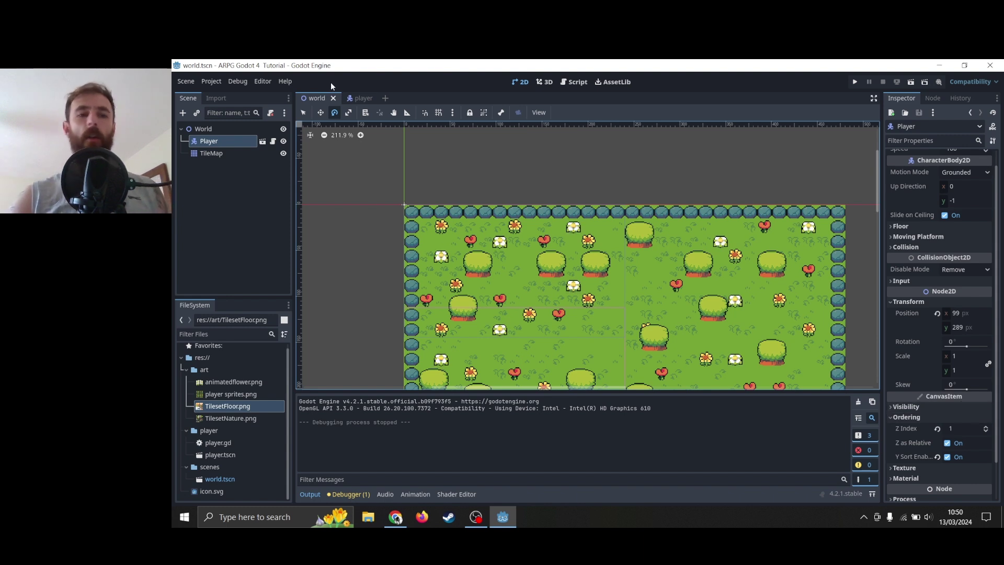
Step: Change the player Camera2D's Limit Bottom from 256 to 512 px
{"action": "left_click", "coordinate": [355, 98]}
{"action": "left_click", "coordinate": [198, 177]}
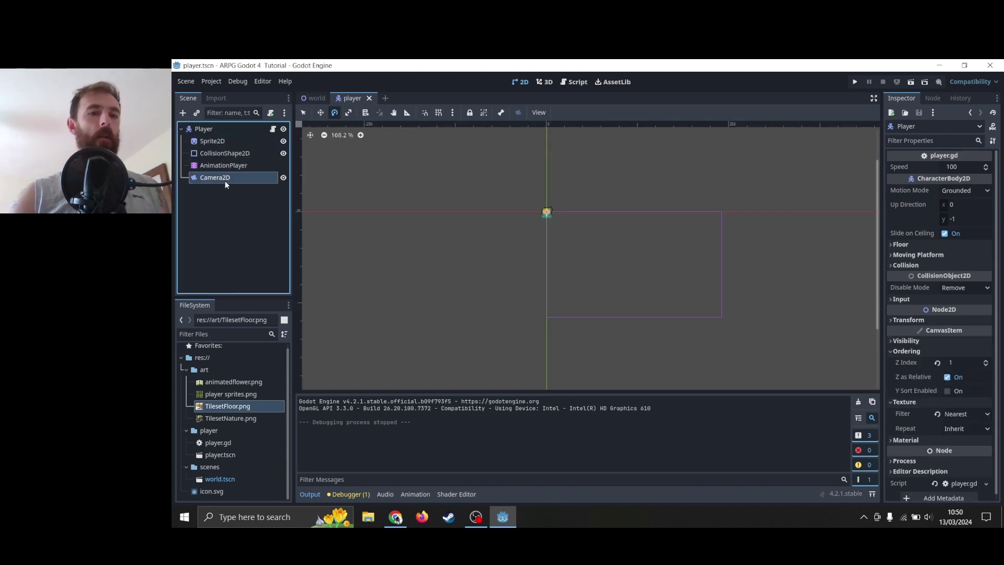
{"action": "left_click", "coordinate": [960, 333]}
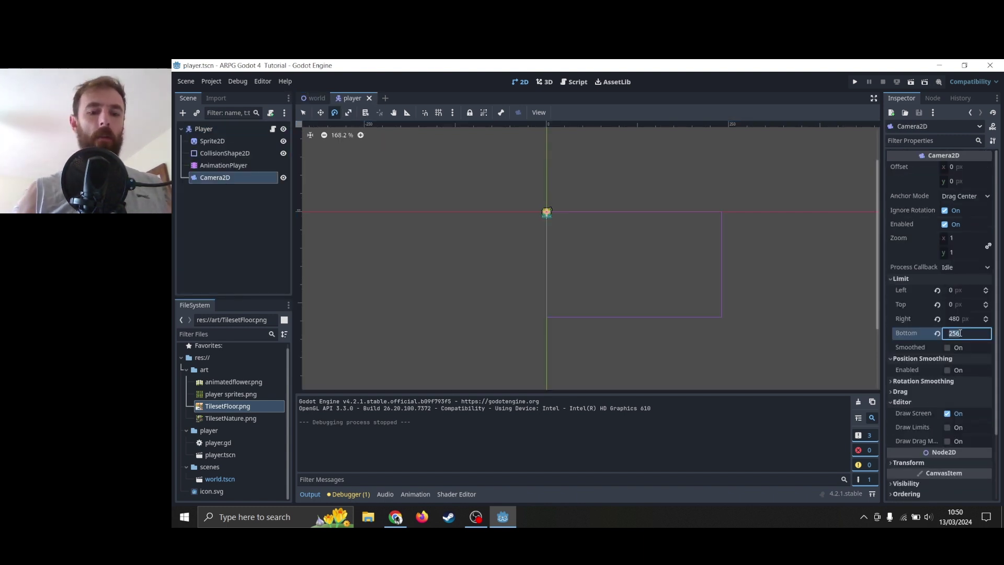
{"action": "key", "text": "Return"}
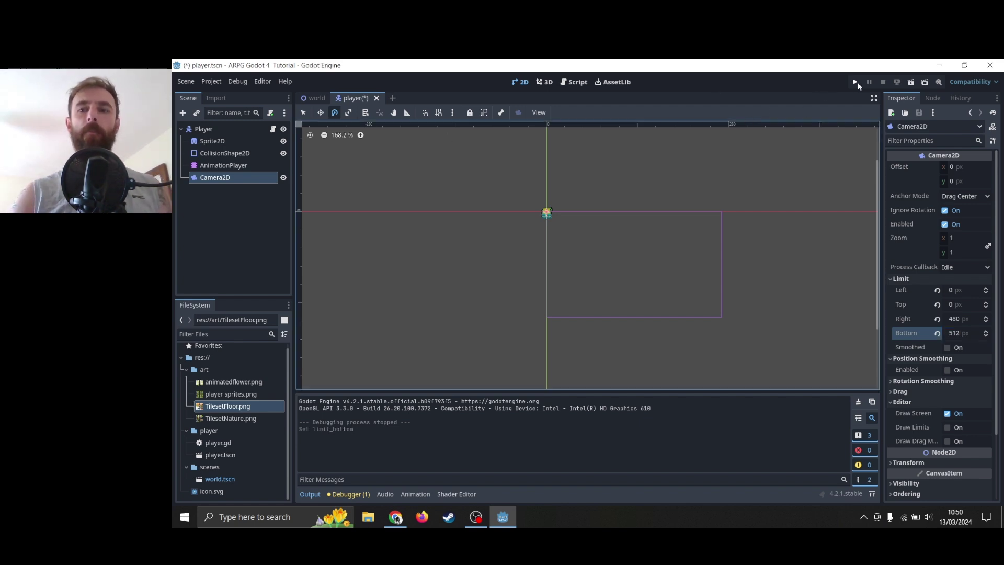
Step: Test-run the game, walking the player between the pits, the corridor and the spiral, then up to the grass
{"action": "left_click", "coordinate": [856, 83]}
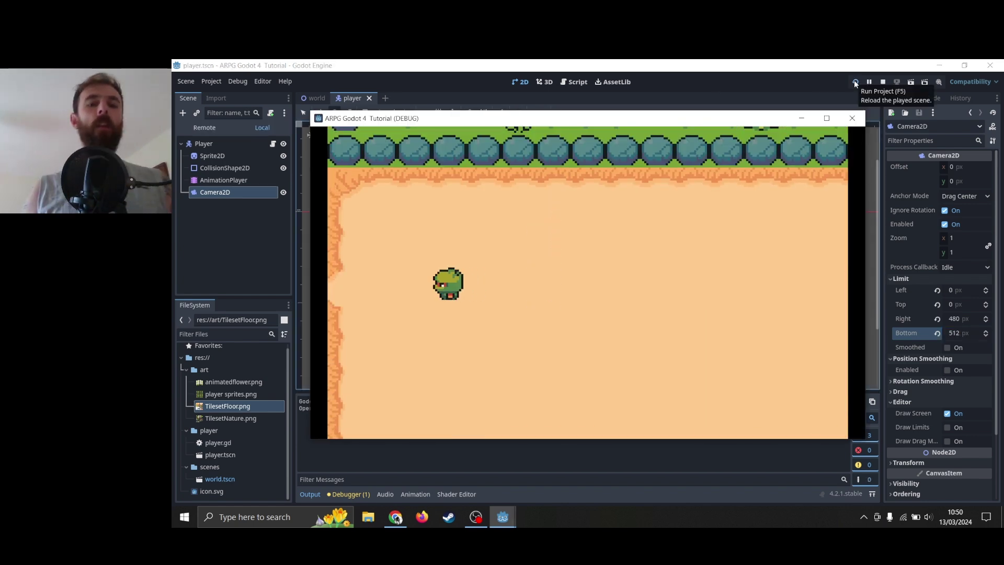
{"action": "key", "text": "Left"}
{"action": "key", "text": "Right"}
{"action": "key", "text": "Down"}
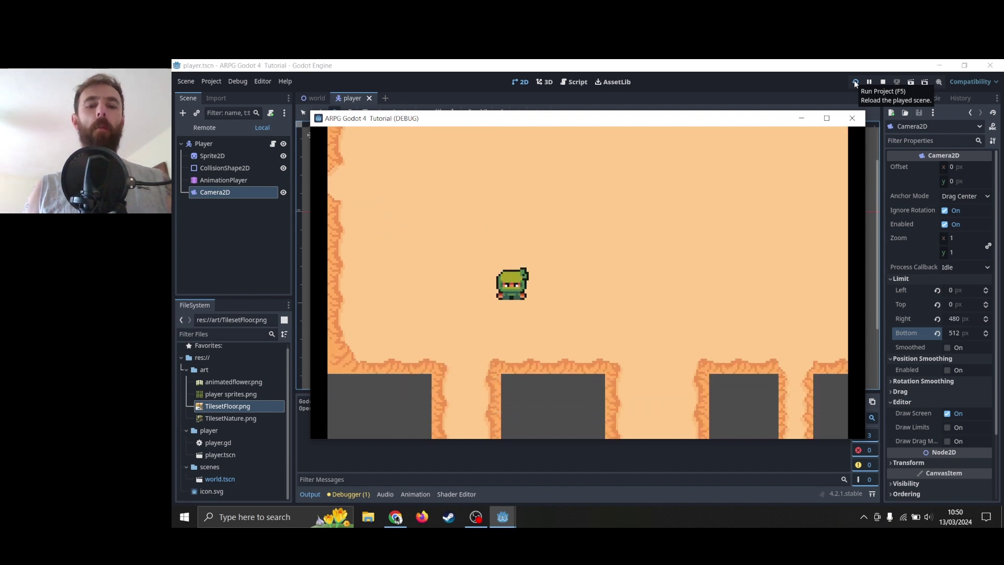
{"action": "key", "text": "Left"}
{"action": "key", "text": "Down"}
{"action": "key", "text": "Right"}
{"action": "key", "text": "Up"}
{"action": "key", "text": "Down"}
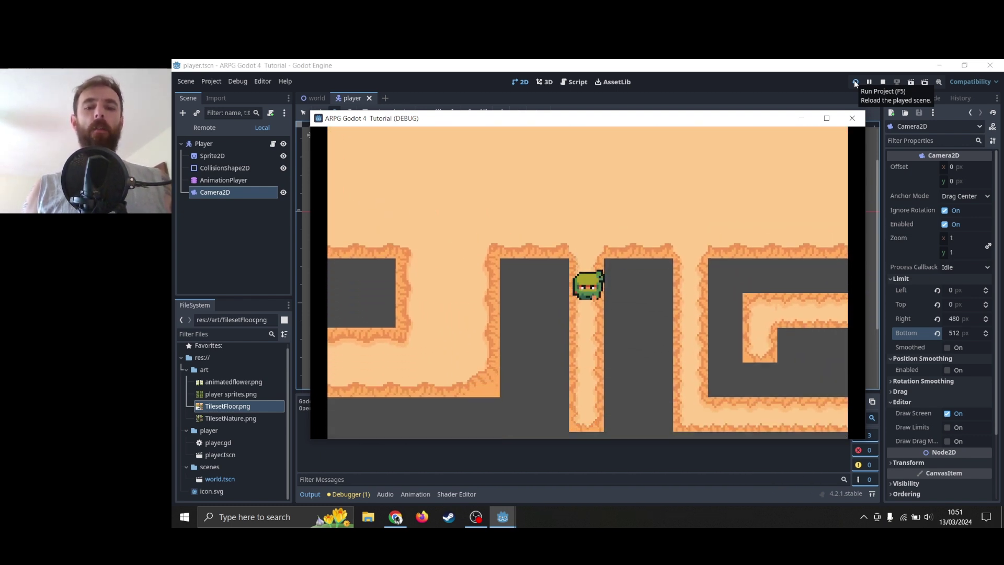
{"action": "key", "text": "Down"}
{"action": "key", "text": "Up"}
{"action": "key", "text": "Right"}
{"action": "key", "text": "Left"}
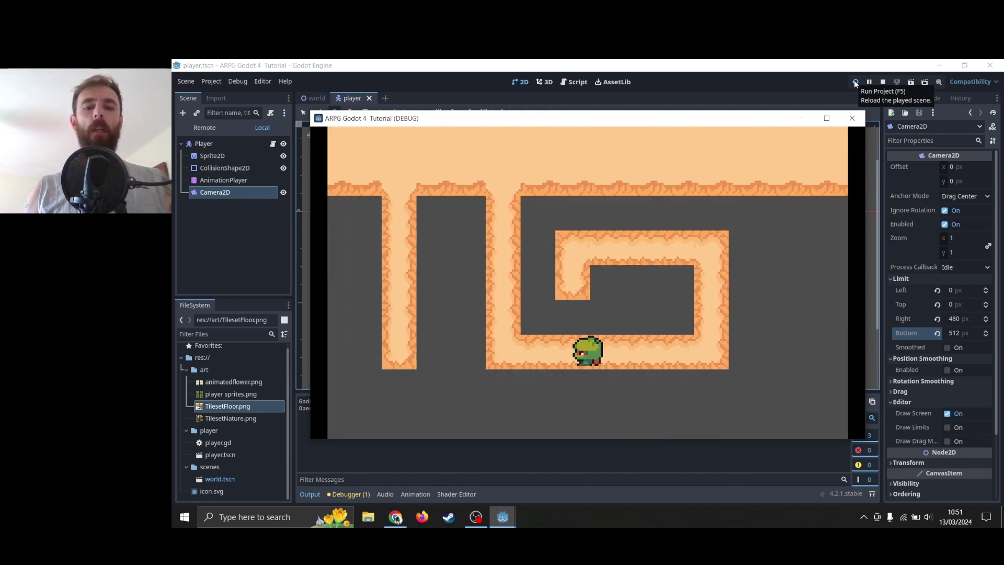
{"action": "key", "text": "Up"}
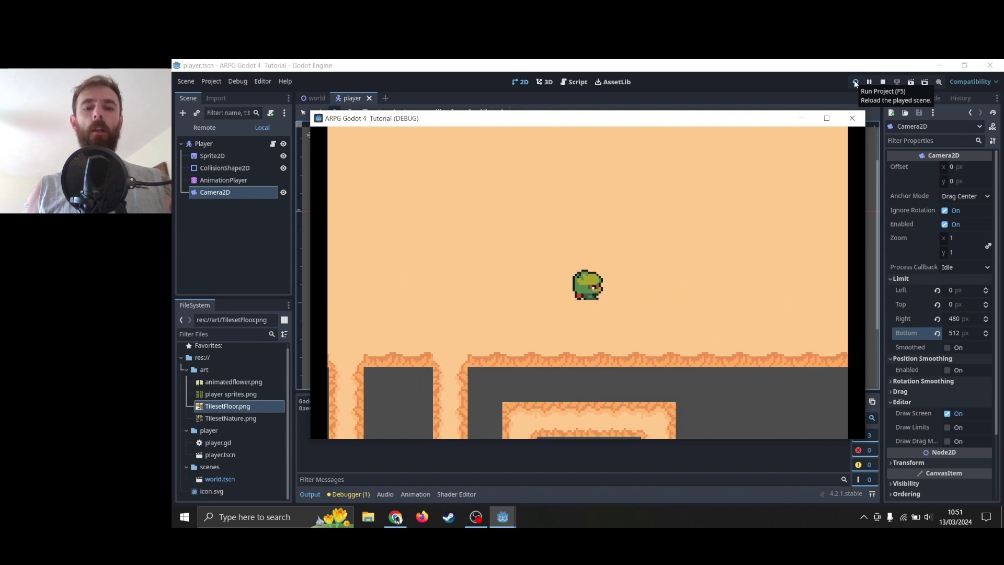
{"action": "key", "text": "Up"}
{"action": "key", "text": "Right"}
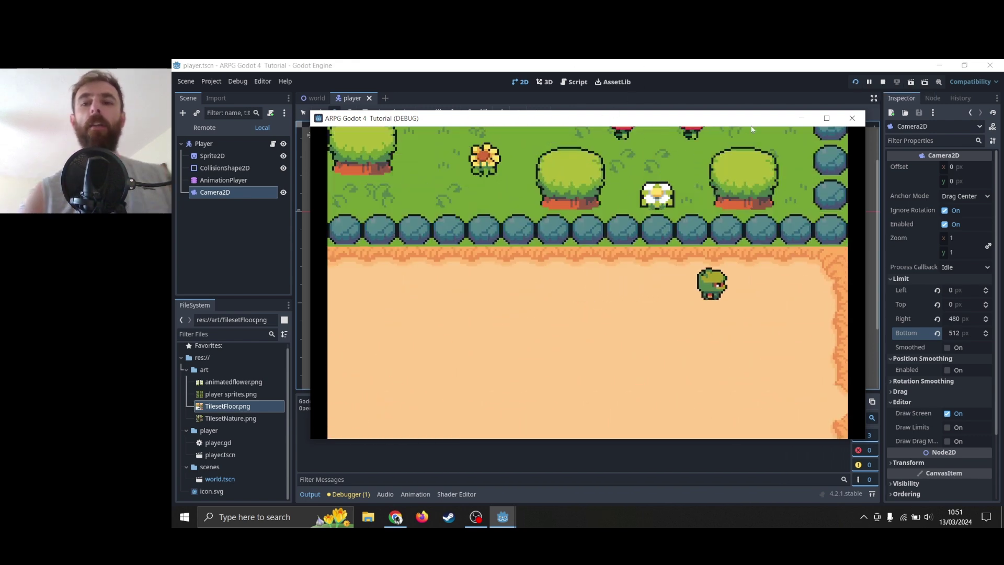
{"action": "left_click", "coordinate": [852, 118]}
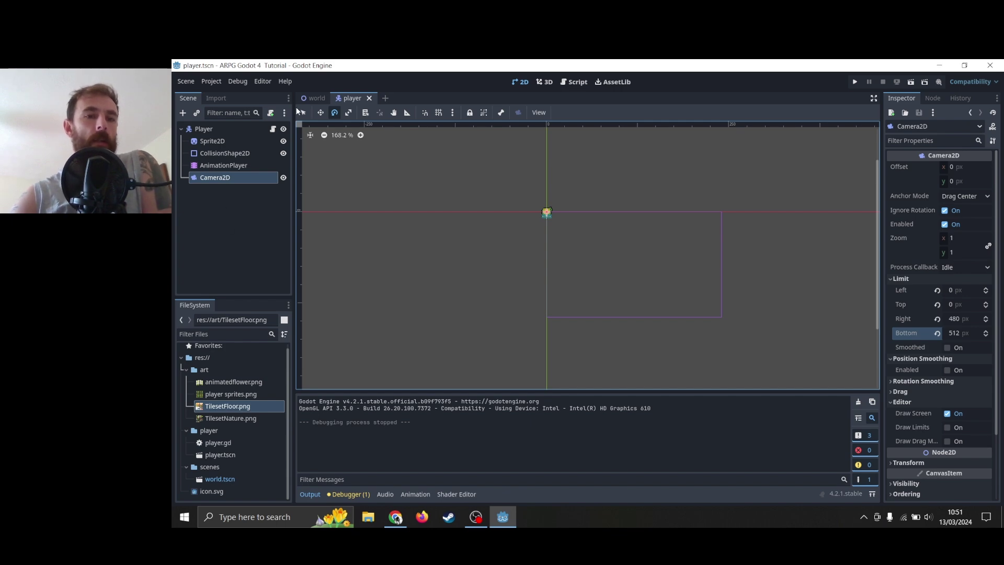
Step: In the world scene, select the TileMap and choose the sand terrain for painting
{"action": "left_click", "coordinate": [315, 99]}
{"action": "left_click", "coordinate": [214, 154]}
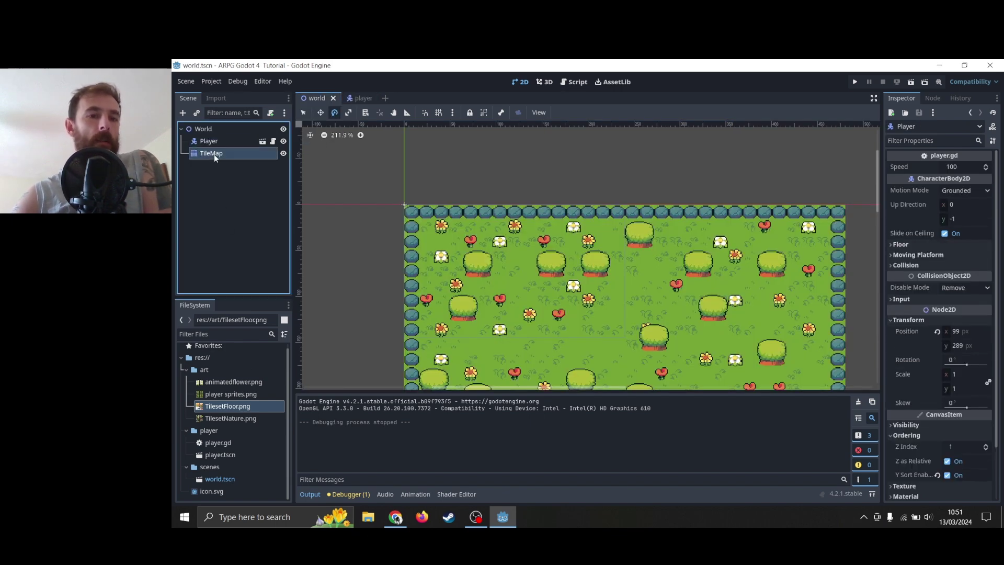
{"action": "left_click", "coordinate": [328, 436]}
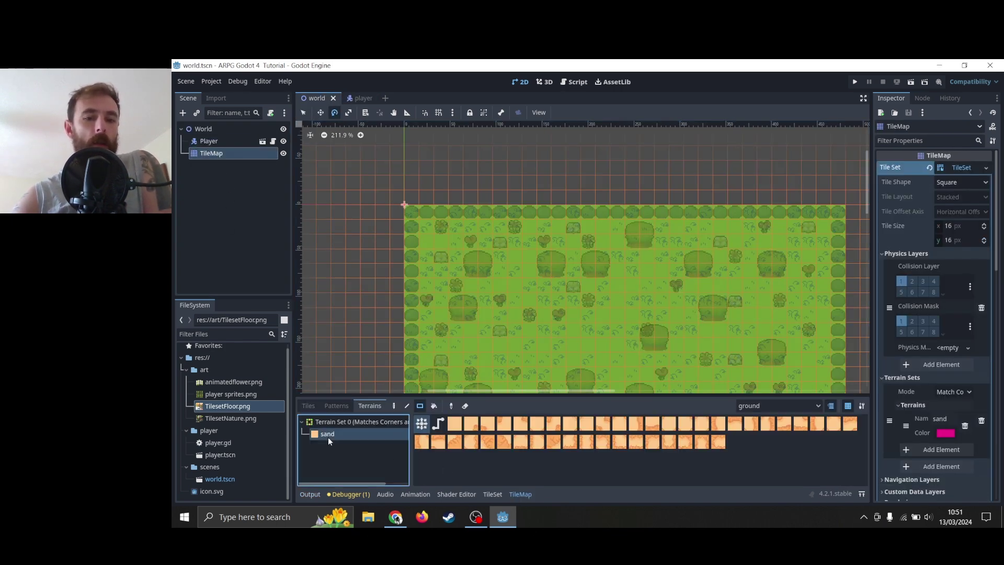
{"action": "scroll", "coordinate": [648, 294], "scroll_direction": "down", "scroll_amount": 1}
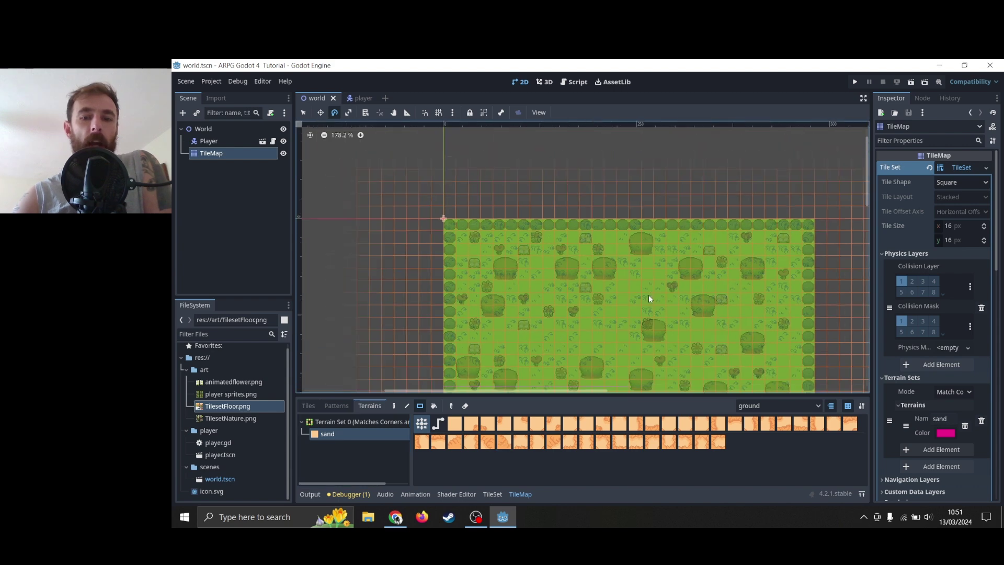
{"action": "scroll", "coordinate": [648, 295], "scroll_direction": "down", "scroll_amount": 5, "text": "ctrl"}
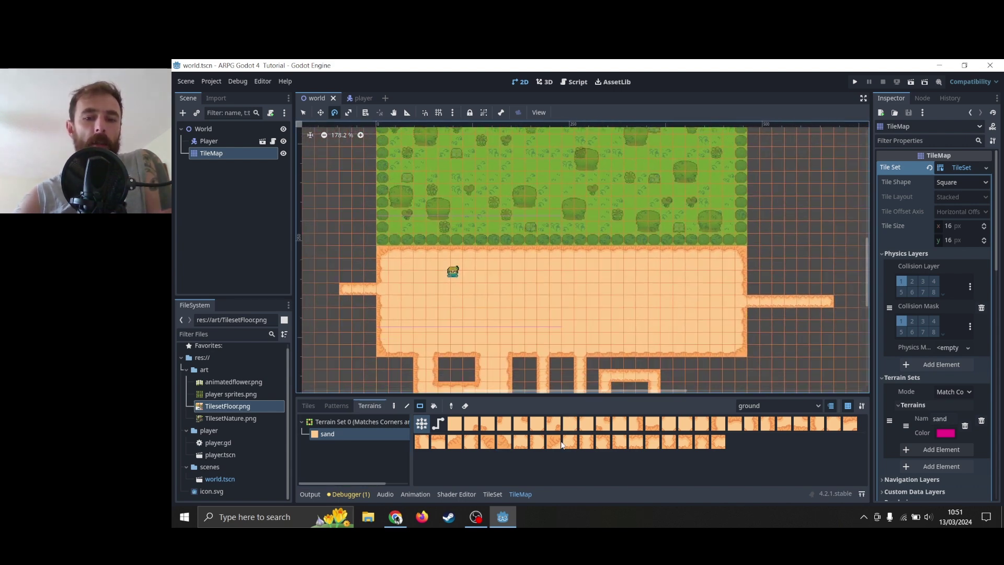
Step: Paint three rock splodges onto the sand below the grass
{"action": "left_click", "coordinate": [558, 443]}
{"action": "scroll", "coordinate": [572, 296], "scroll_direction": "down", "scroll_amount": 4, "text": "ctrl"}
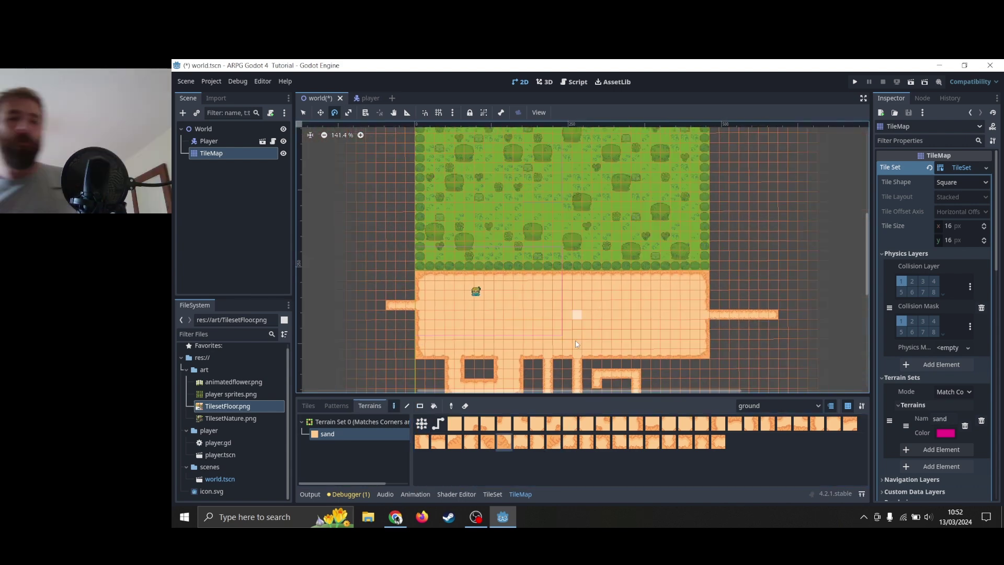
{"action": "left_click", "coordinate": [504, 442]}
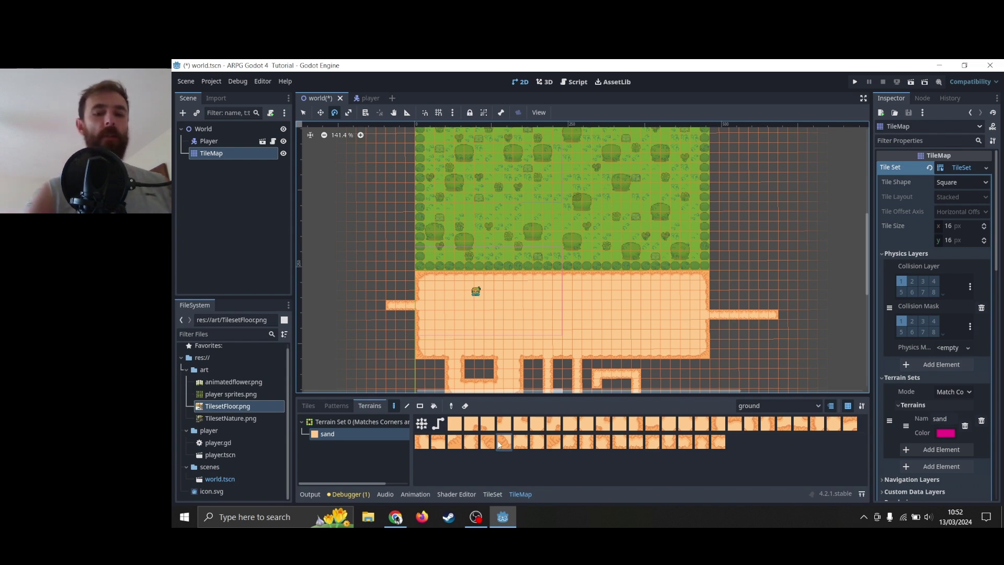
{"action": "left_click", "coordinate": [554, 442]}
{"action": "left_click", "coordinate": [594, 314]}
{"action": "left_click", "coordinate": [663, 313]}
{"action": "left_click", "coordinate": [635, 293]}
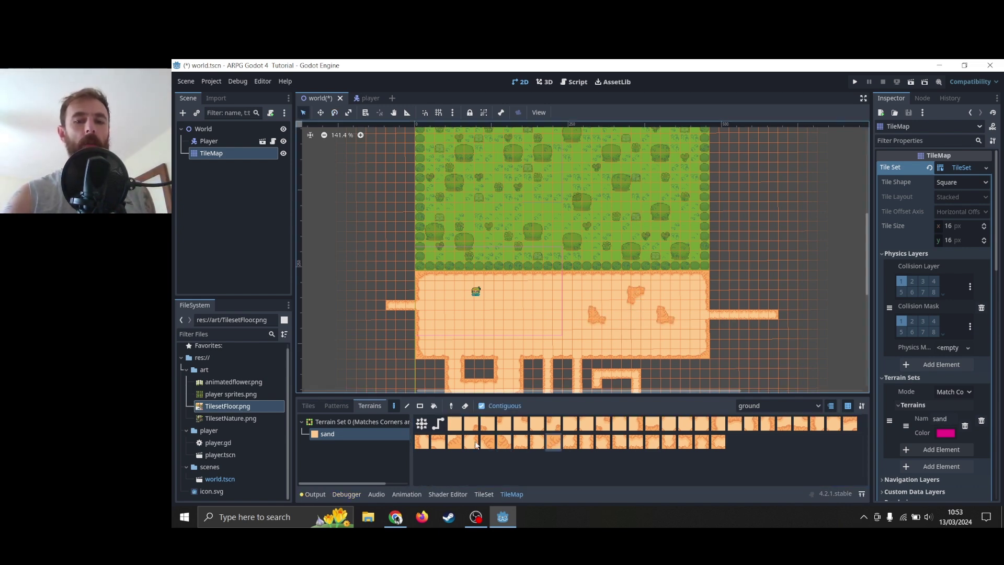
Step: Add more rock splodges on the lower and left sand, undoing an unwanted rock strip
{"action": "left_click", "coordinate": [457, 443]}
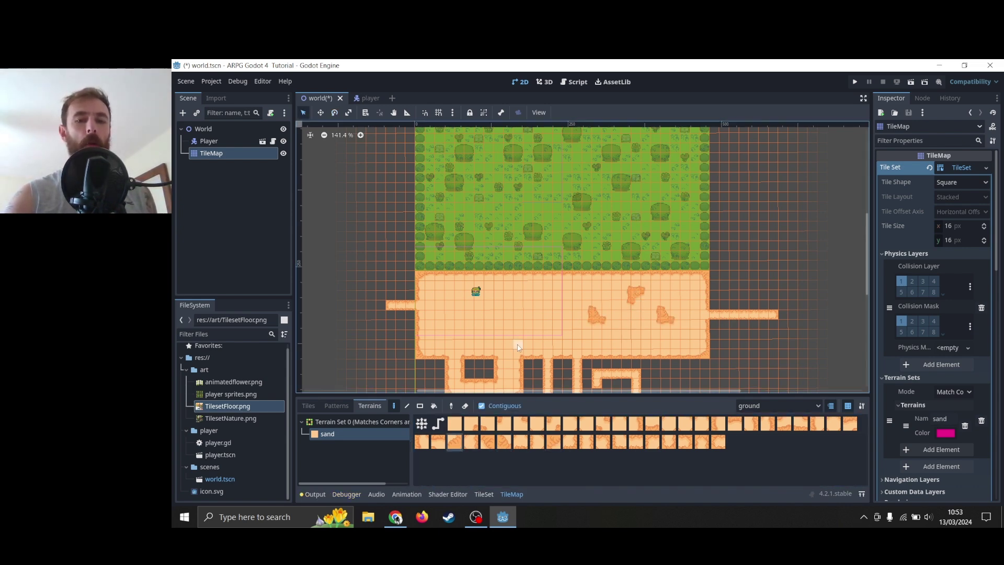
{"action": "left_click", "coordinate": [636, 335]}
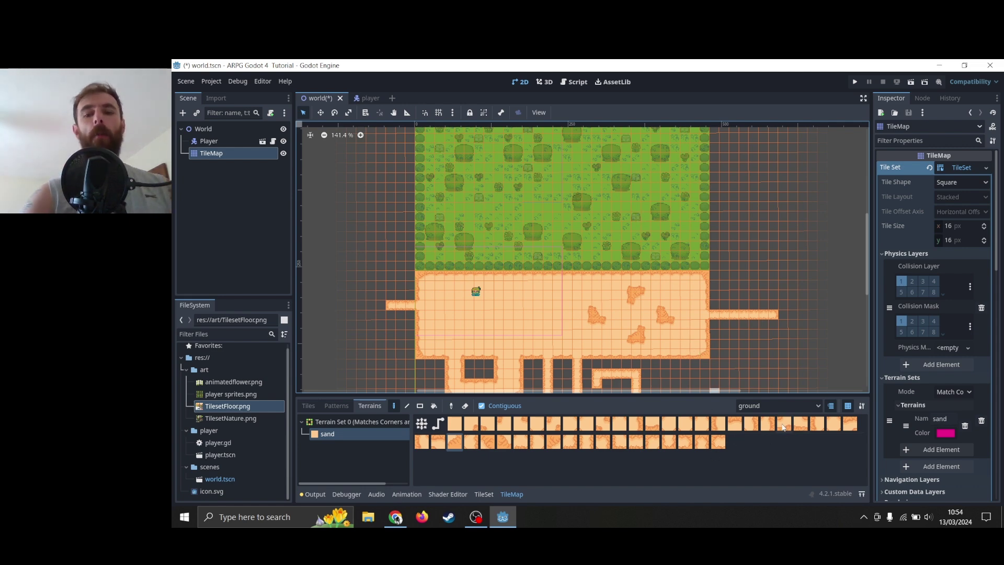
{"action": "left_click", "coordinate": [783, 426]}
{"action": "mouse_move", "coordinate": [659, 291]}
{"action": "left_mouse_down"}
{"action": "mouse_move", "coordinate": [690, 288]}
{"action": "mouse_move", "coordinate": [690, 313]}
{"action": "mouse_move", "coordinate": [627, 318]}
{"action": "mouse_move", "coordinate": [710, 343]}
{"action": "mouse_move", "coordinate": [650, 315]}
{"action": "mouse_move", "coordinate": [584, 328]}
{"action": "mouse_move", "coordinate": [470, 257]}
{"action": "mouse_move", "coordinate": [683, 317]}
{"action": "left_mouse_up"}
{"action": "key", "text": "ctrl+z"}
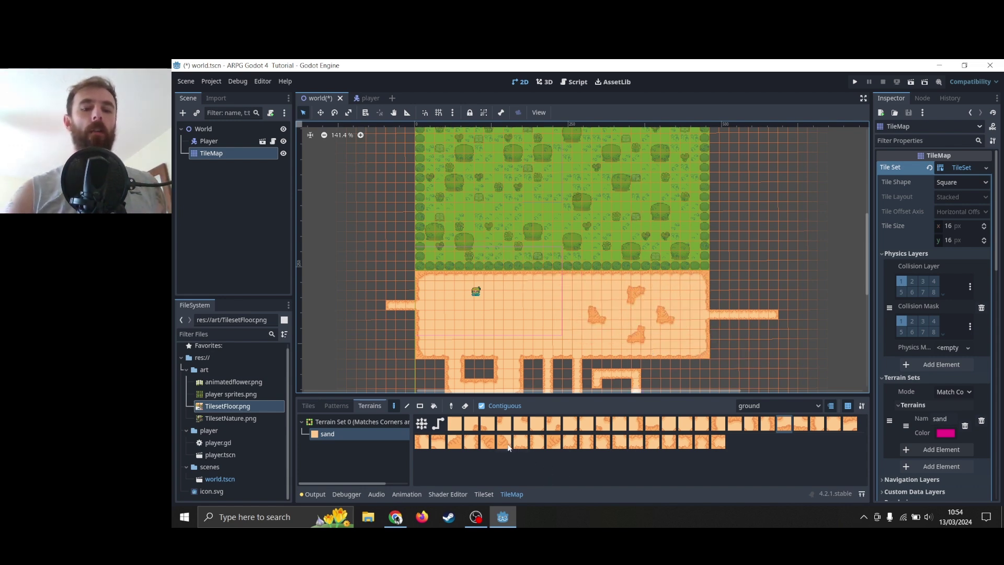
{"action": "left_click", "coordinate": [455, 442]}
{"action": "left_click", "coordinate": [527, 314]}
{"action": "left_click", "coordinate": [448, 306]}
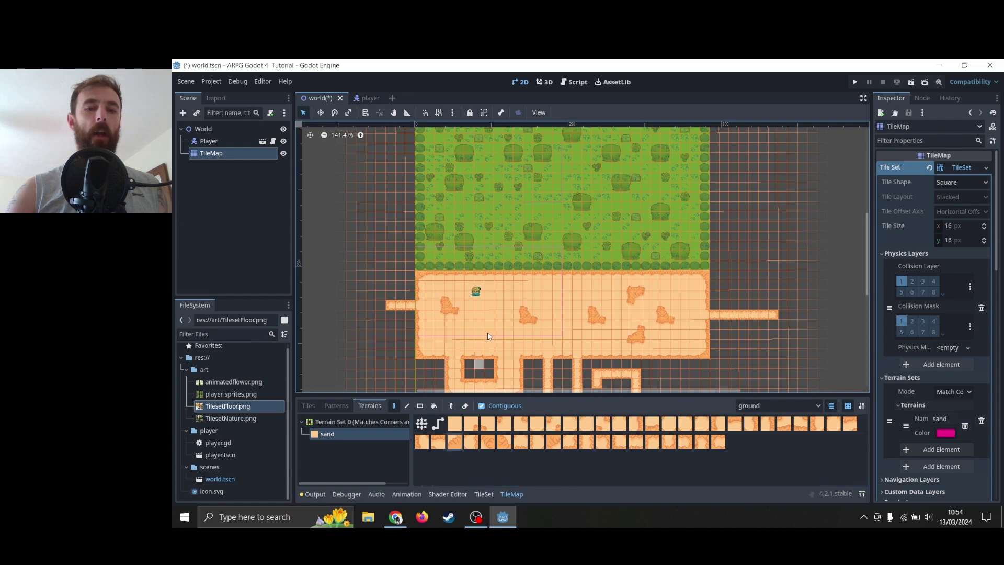
Step: Save and run the game with F5, walking around the sand to inspect the rock splodges
{"action": "key", "text": "F5"}
{"action": "key", "text": "Right"}
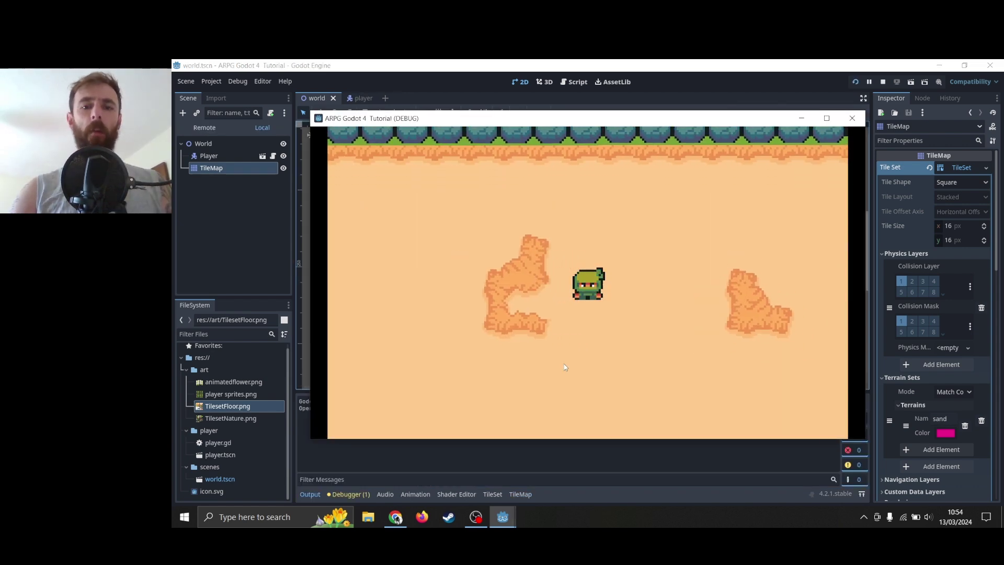
{"action": "key", "text": "Left"}
{"action": "key", "text": "Up"}
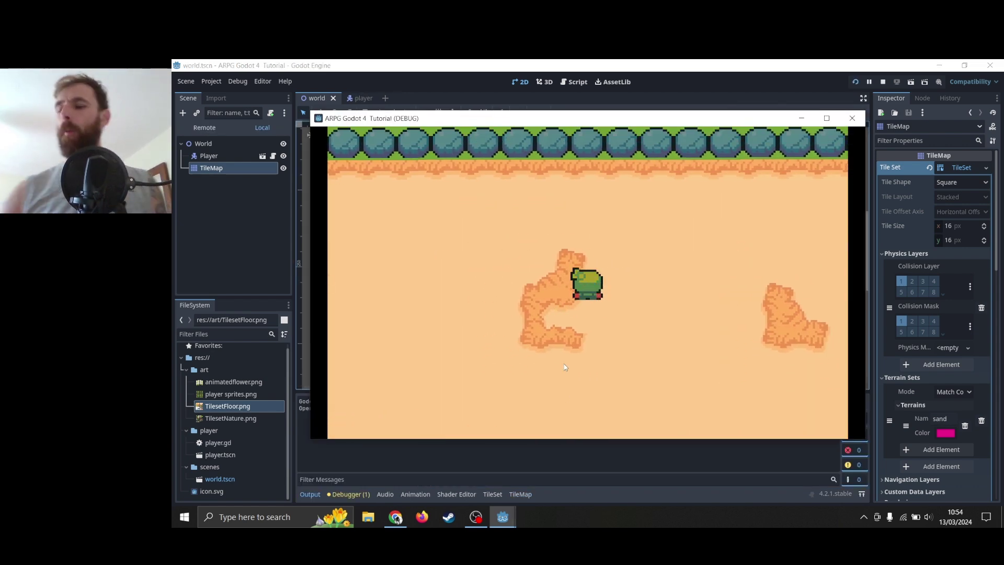
{"action": "key", "text": "Right"}
{"action": "key", "text": "Up"}
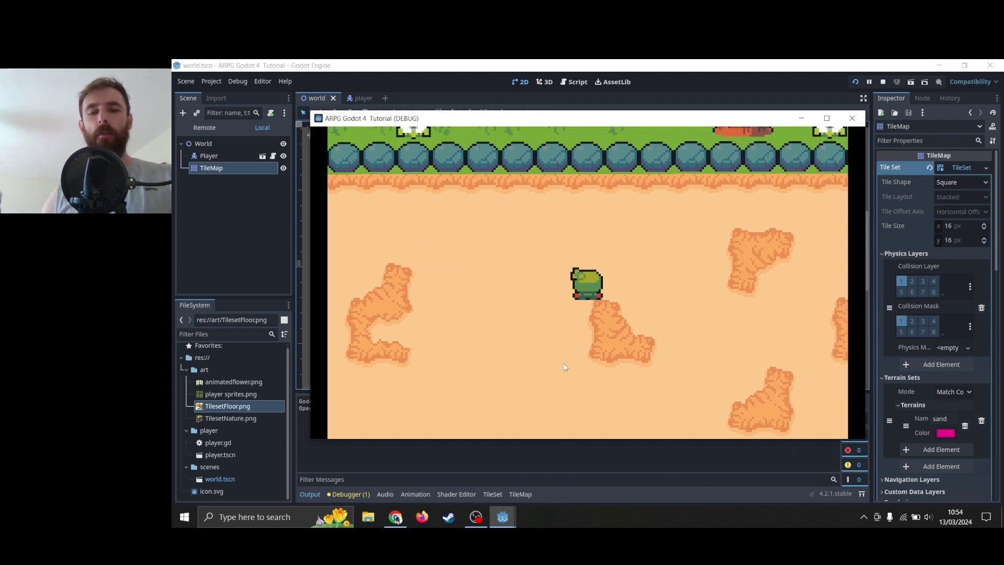
{"action": "key", "text": "Down"}
{"action": "key", "text": "Right"}
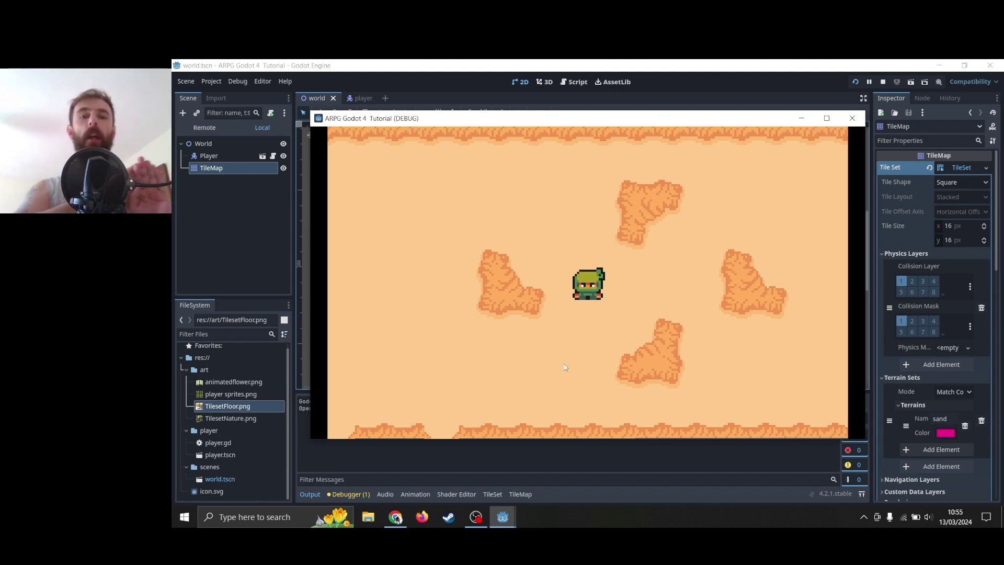
Step: Close the running game with Alt+F4 to return to the editor
{"action": "key", "text": "alt+F4"}
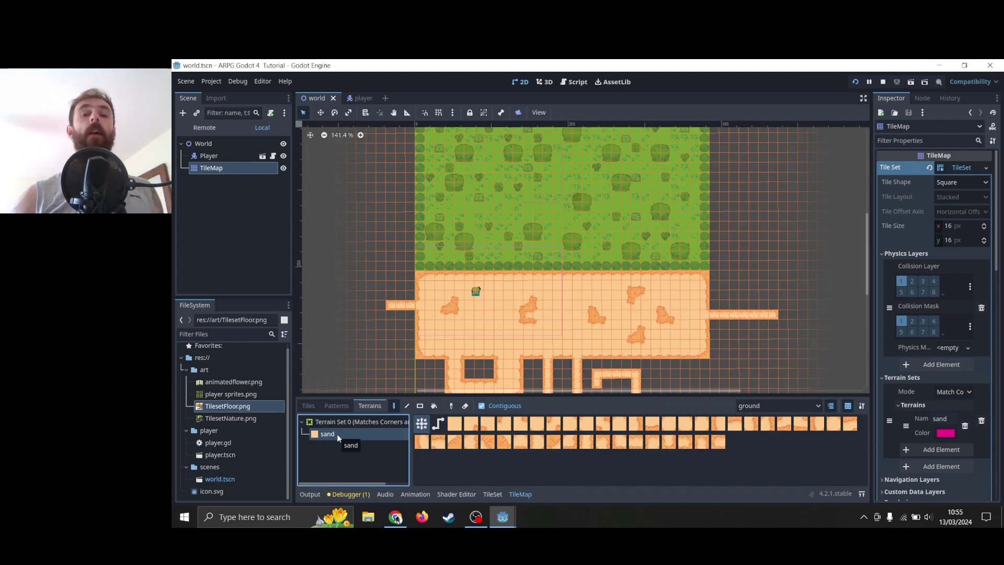